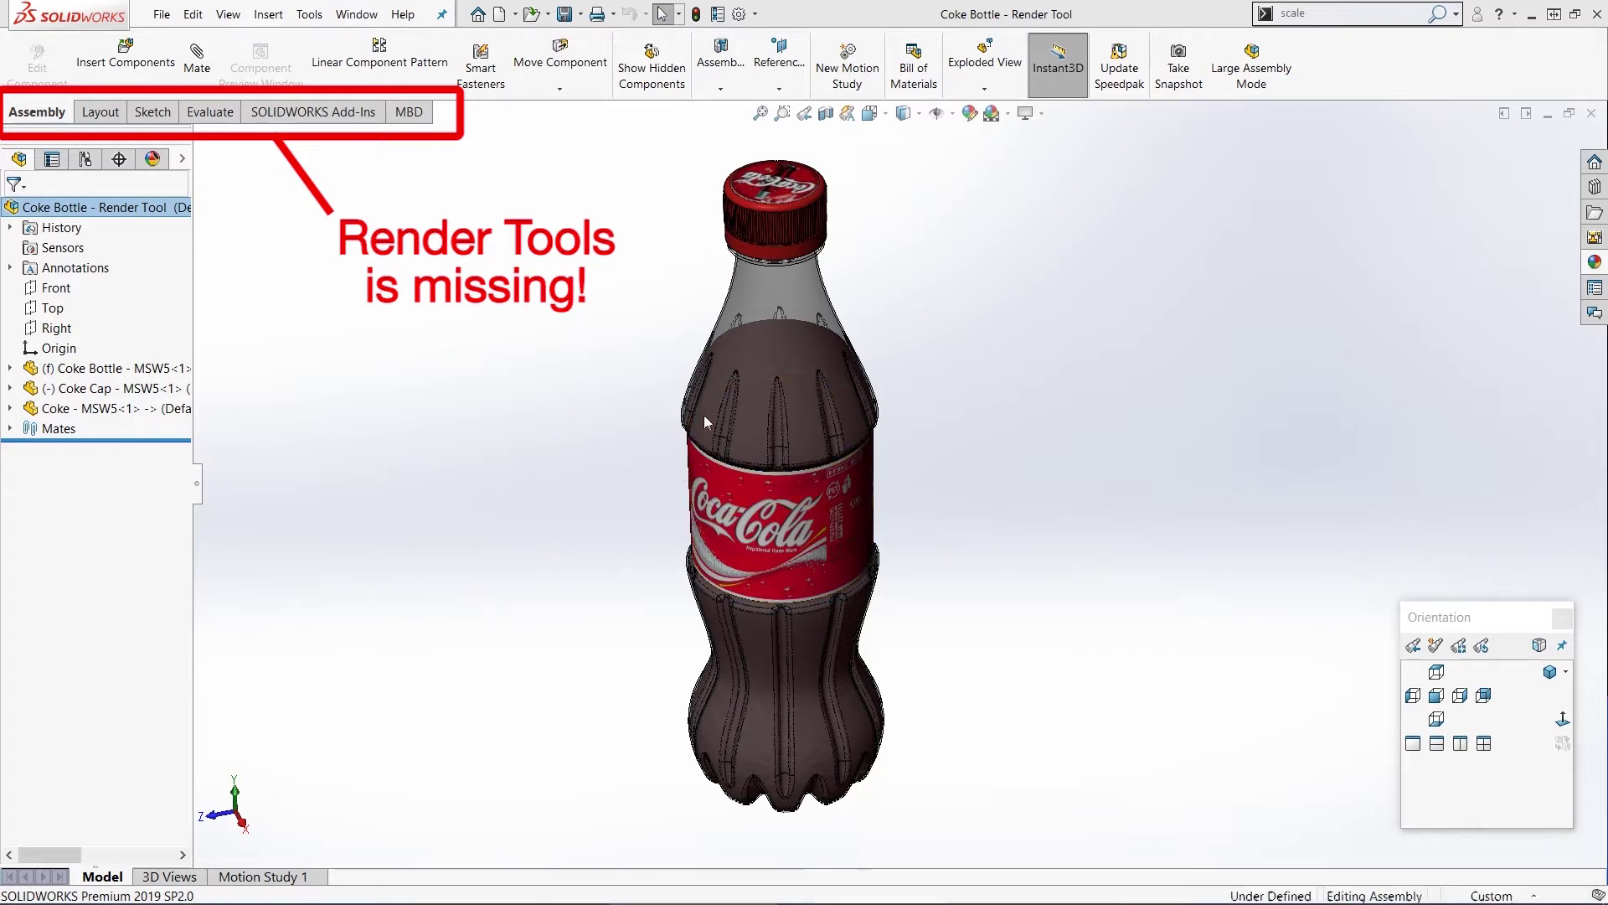
Bring up the list of appearances applied to the Coke bottle assembly.
middle_click_drag(703, 414, 610, 374)
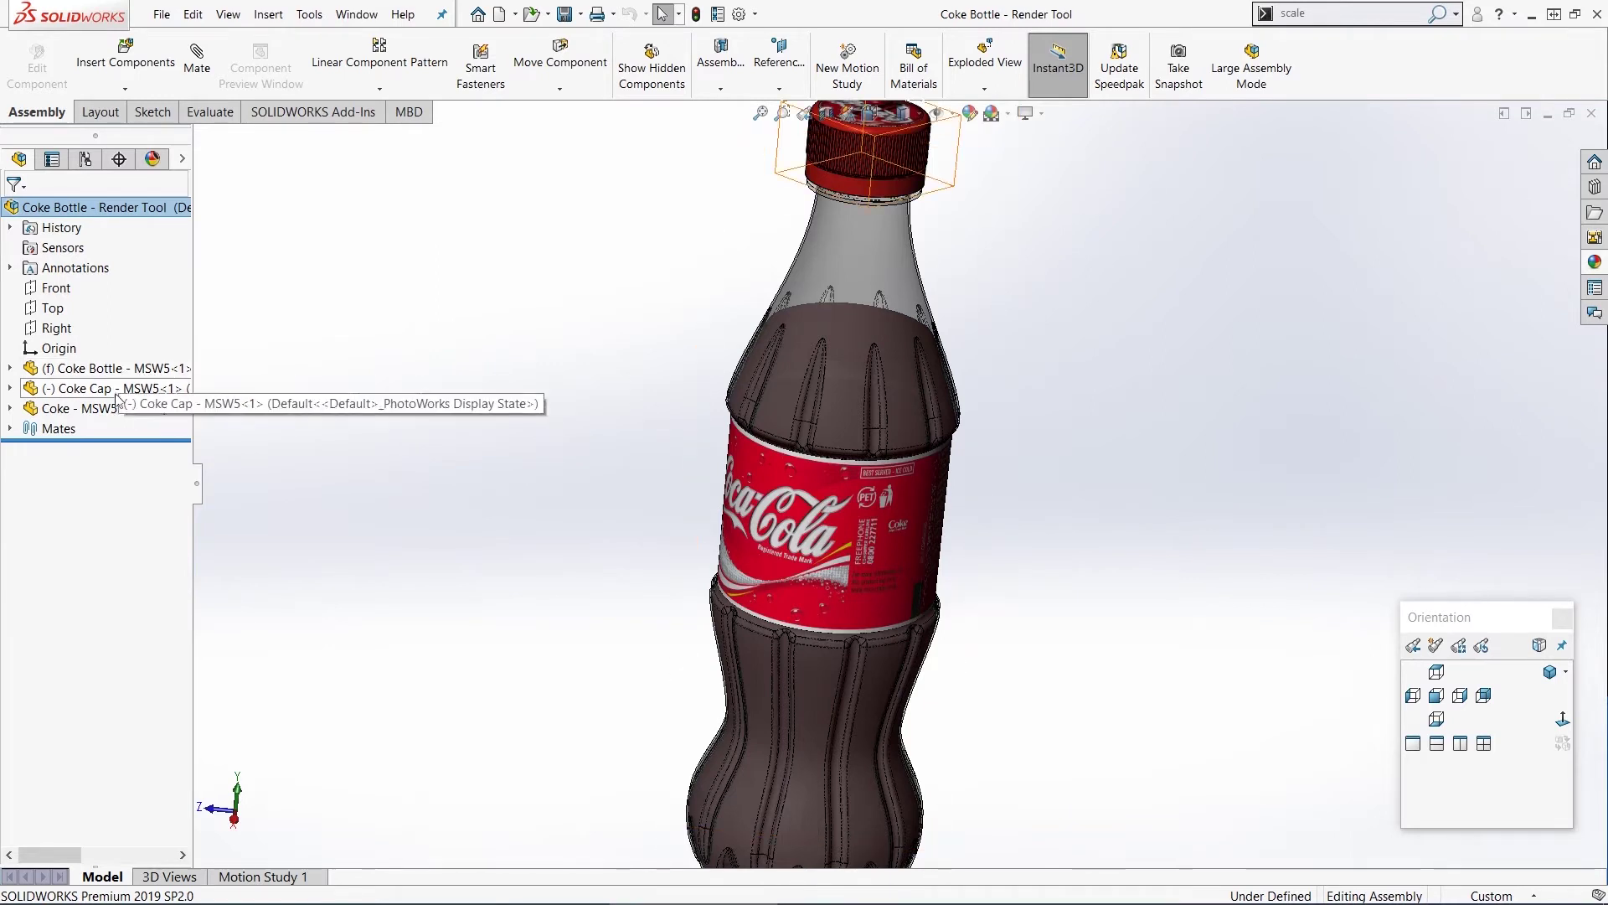
left_click(153, 159)
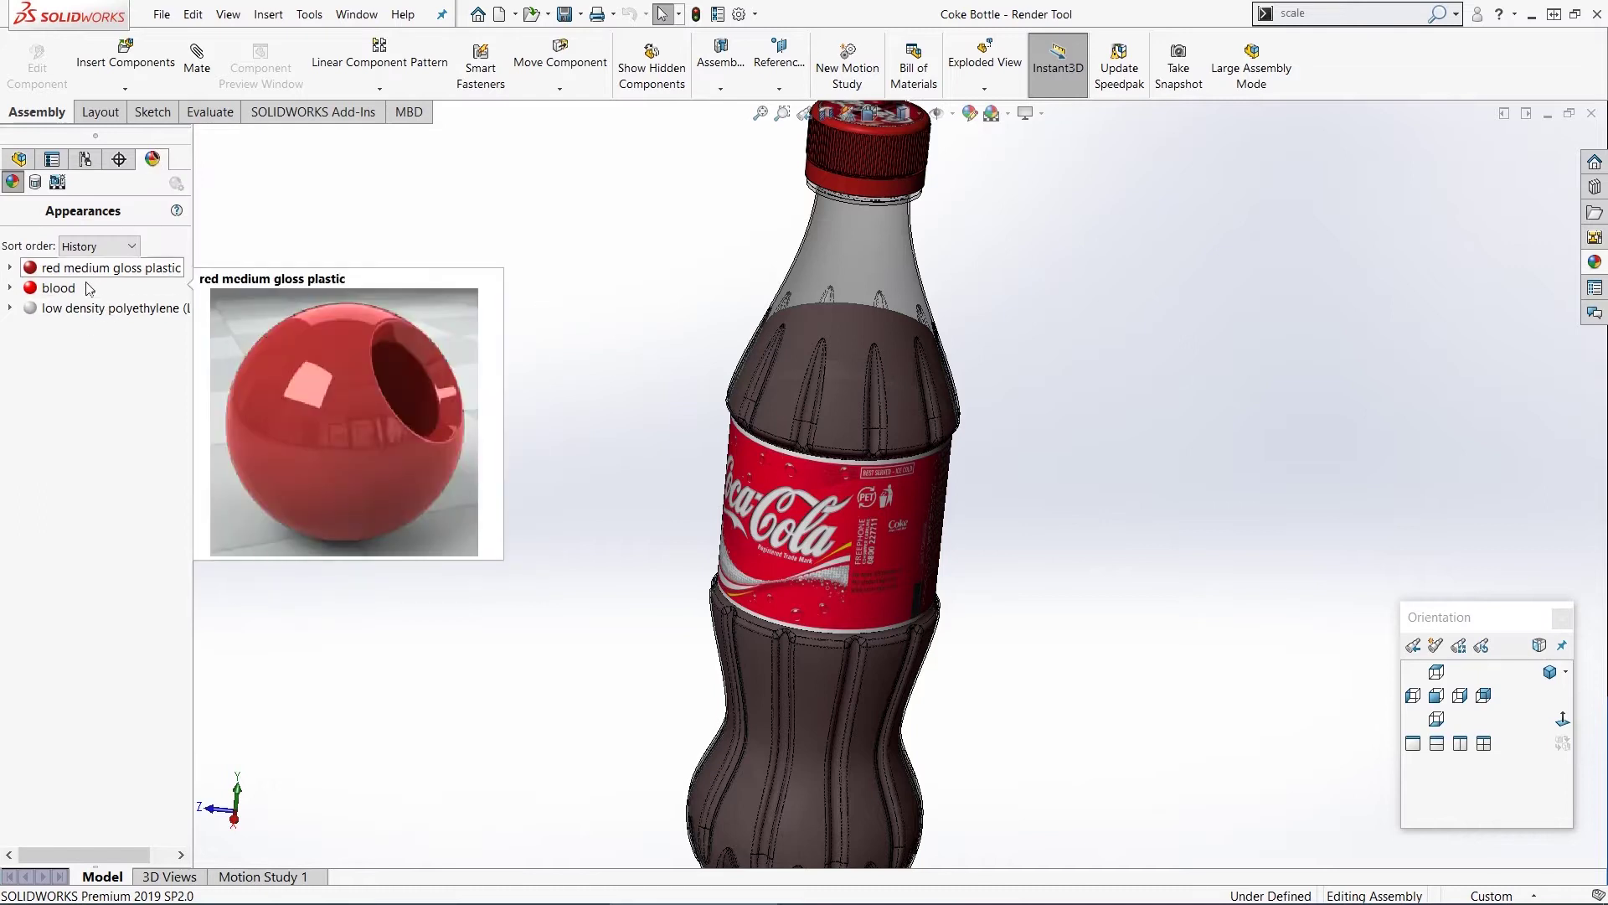
middle_click_drag(728, 318, 732, 372)
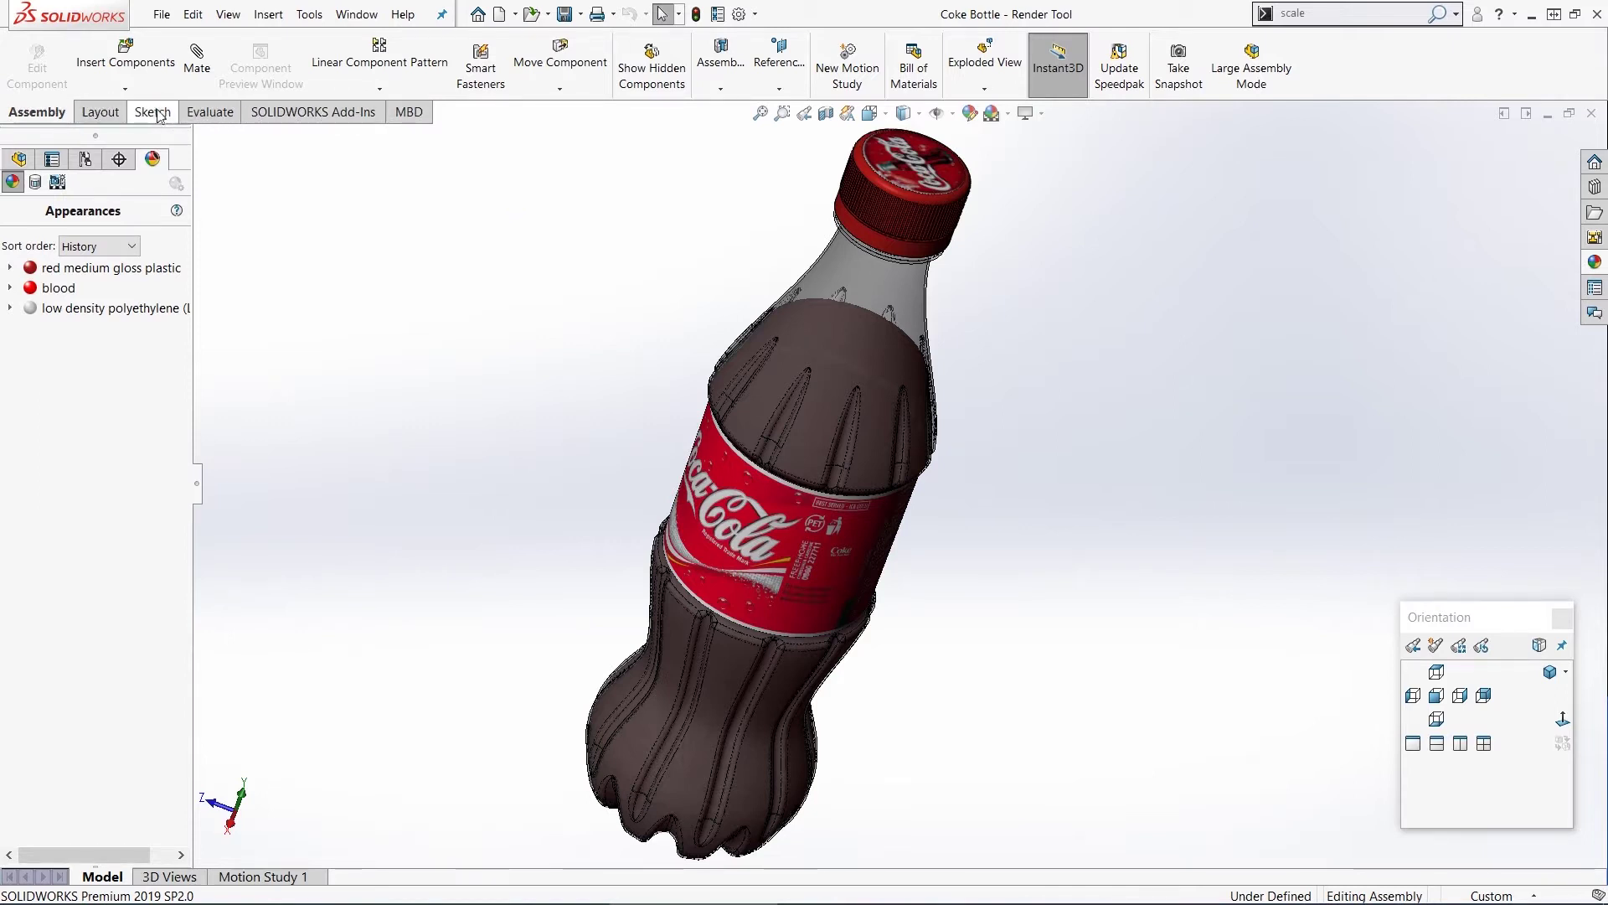
Add the missing Render Tools tab to the CommandManager and display its commands.
right_click(219, 120)
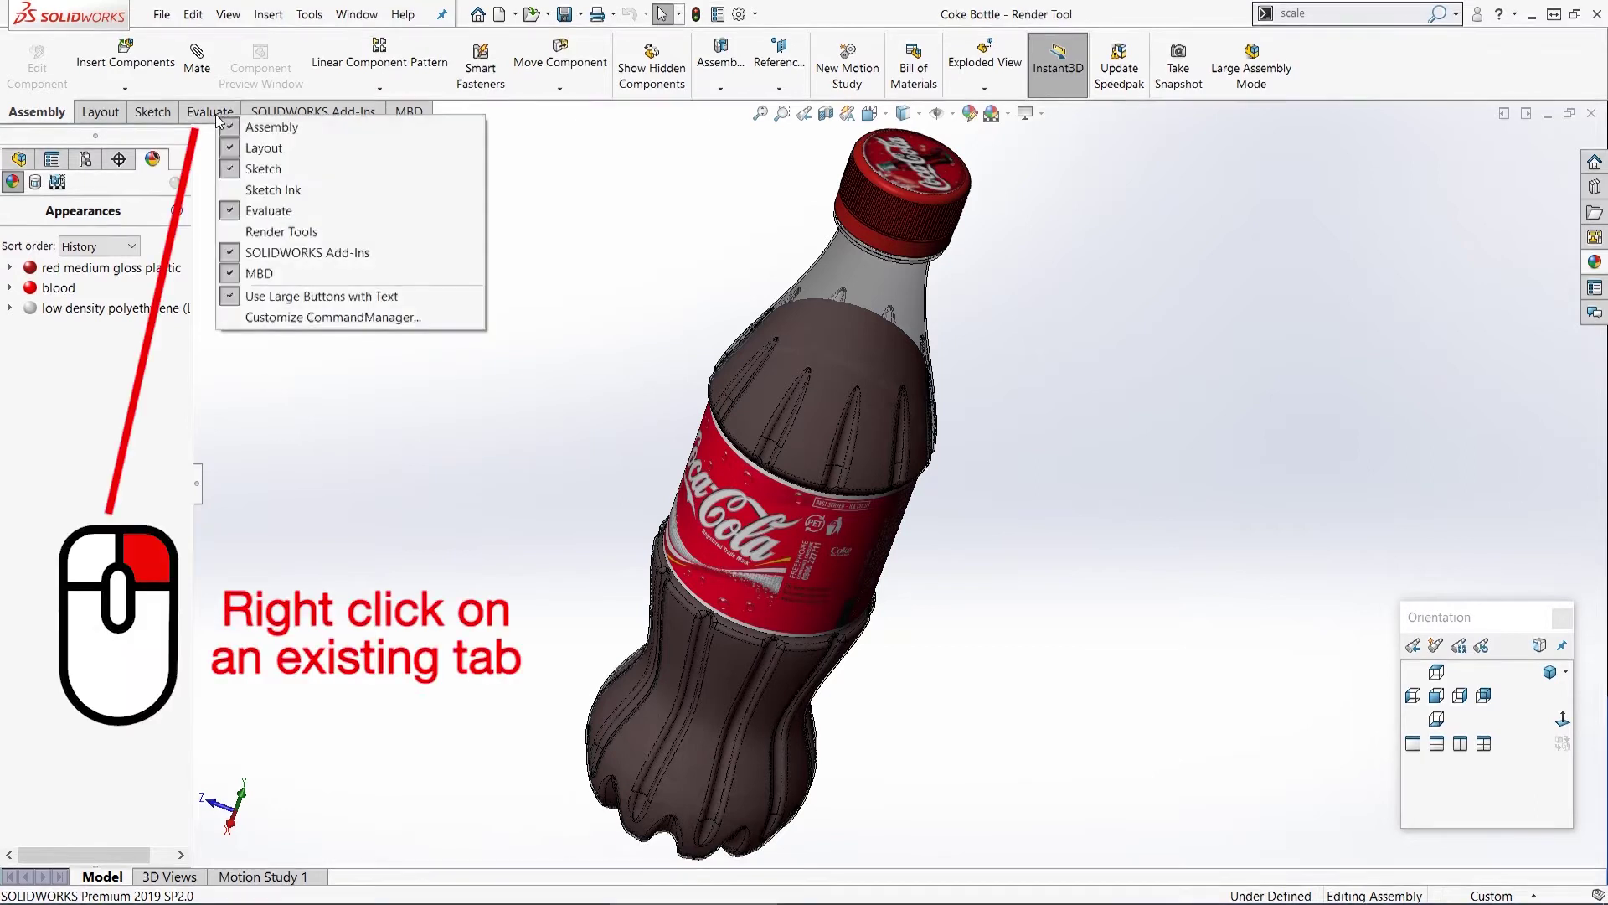
left_click(242, 233)
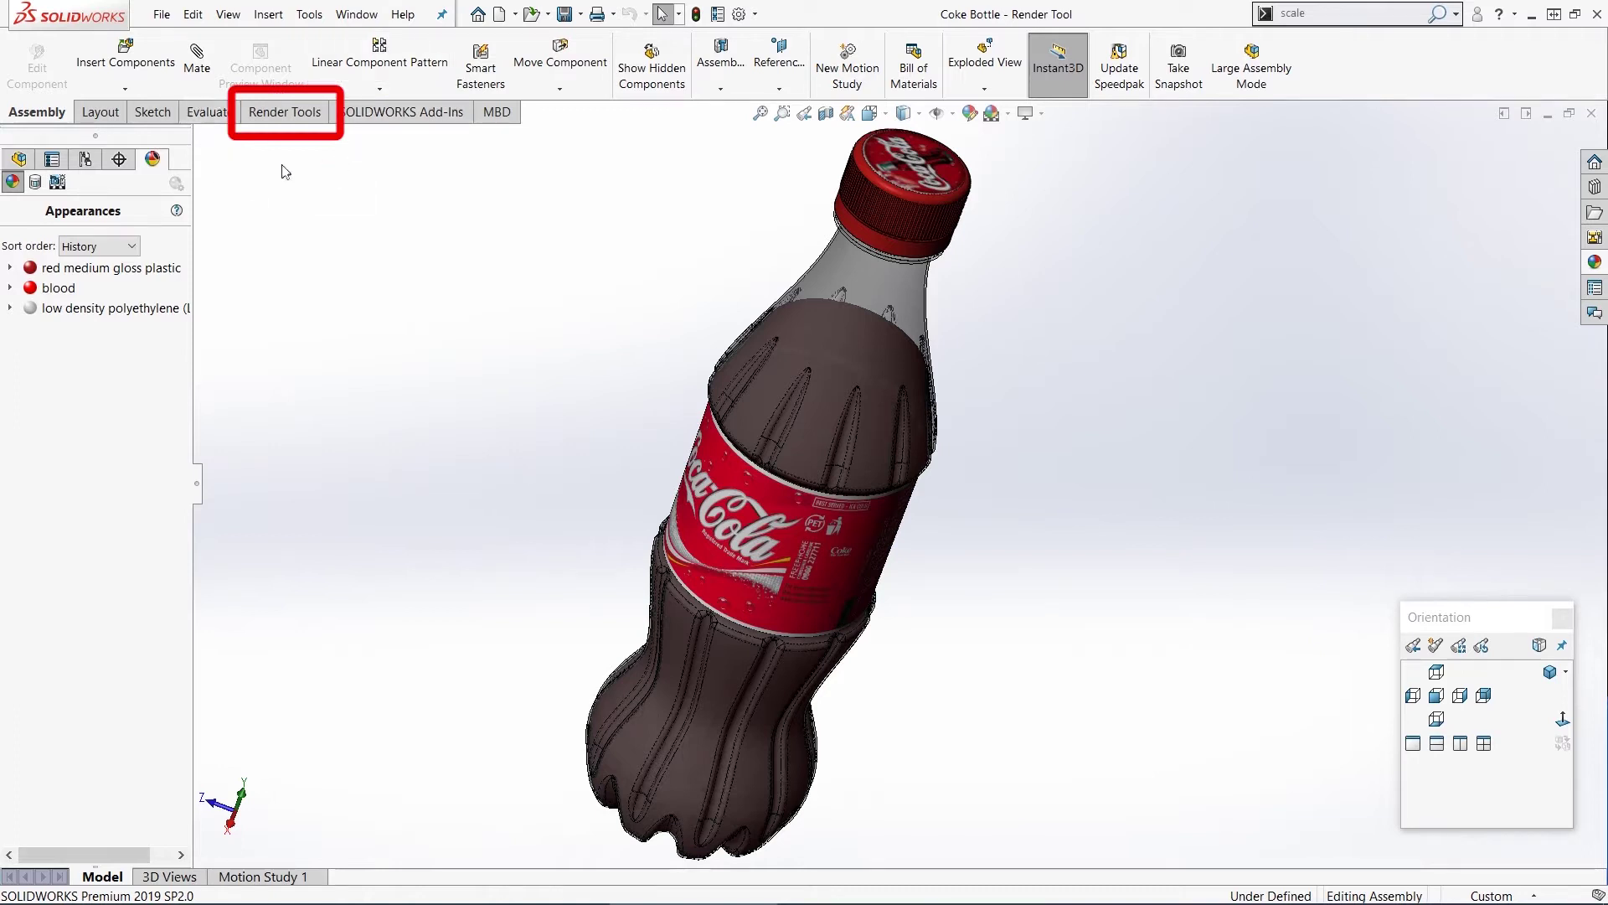
left_click(287, 112)
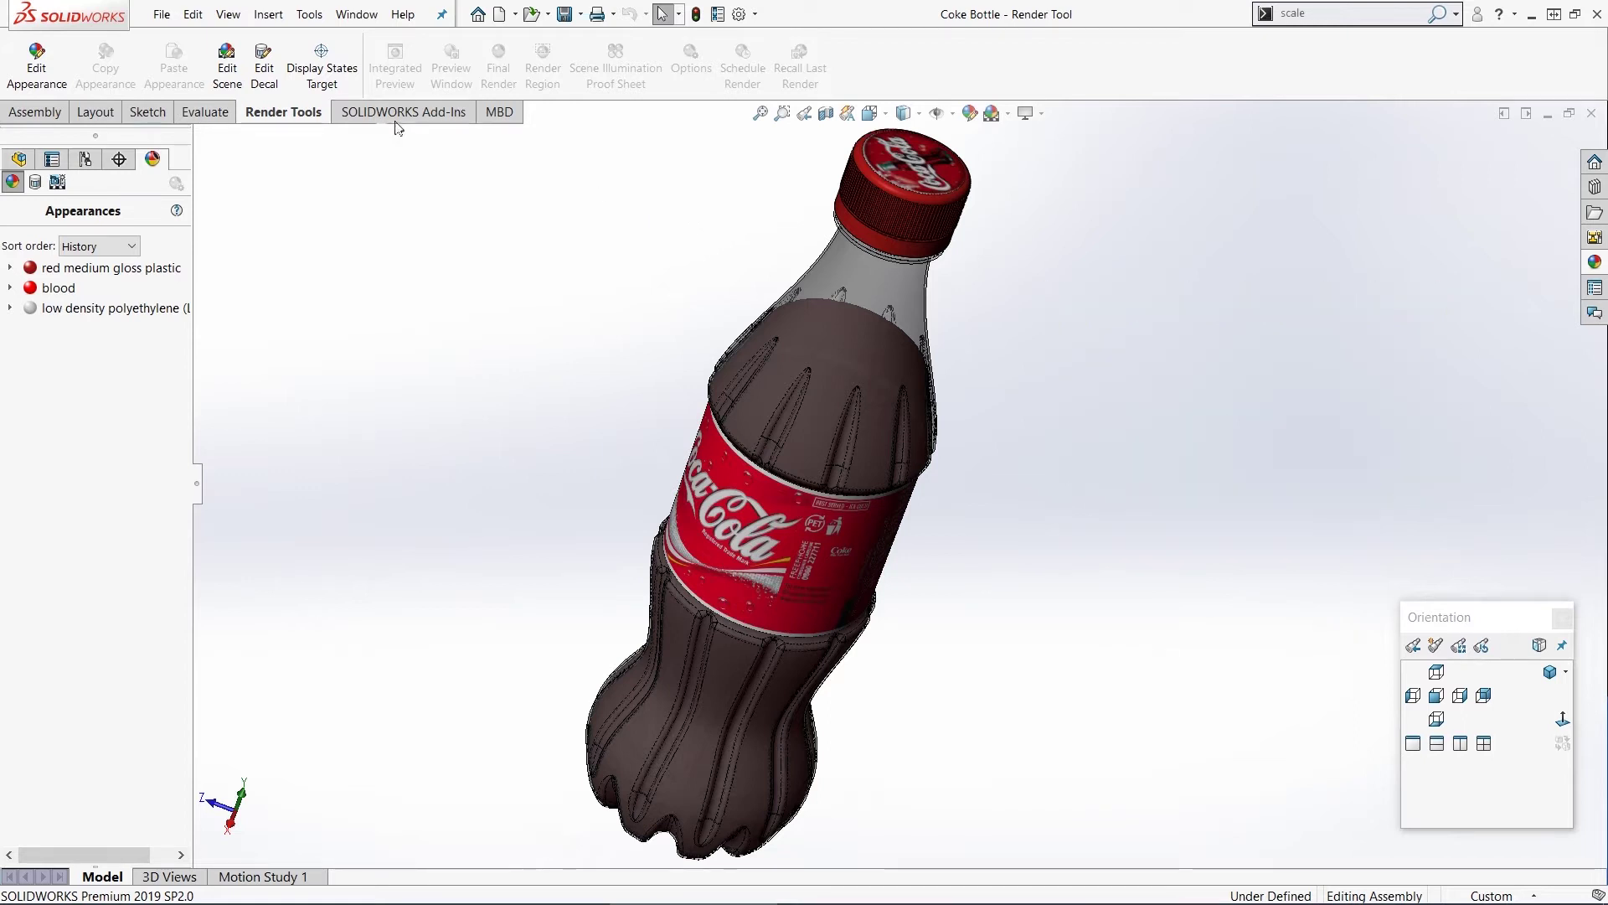
Enable the PhotoView 360 add-in for the current session and at start-up.
left_click(309, 14)
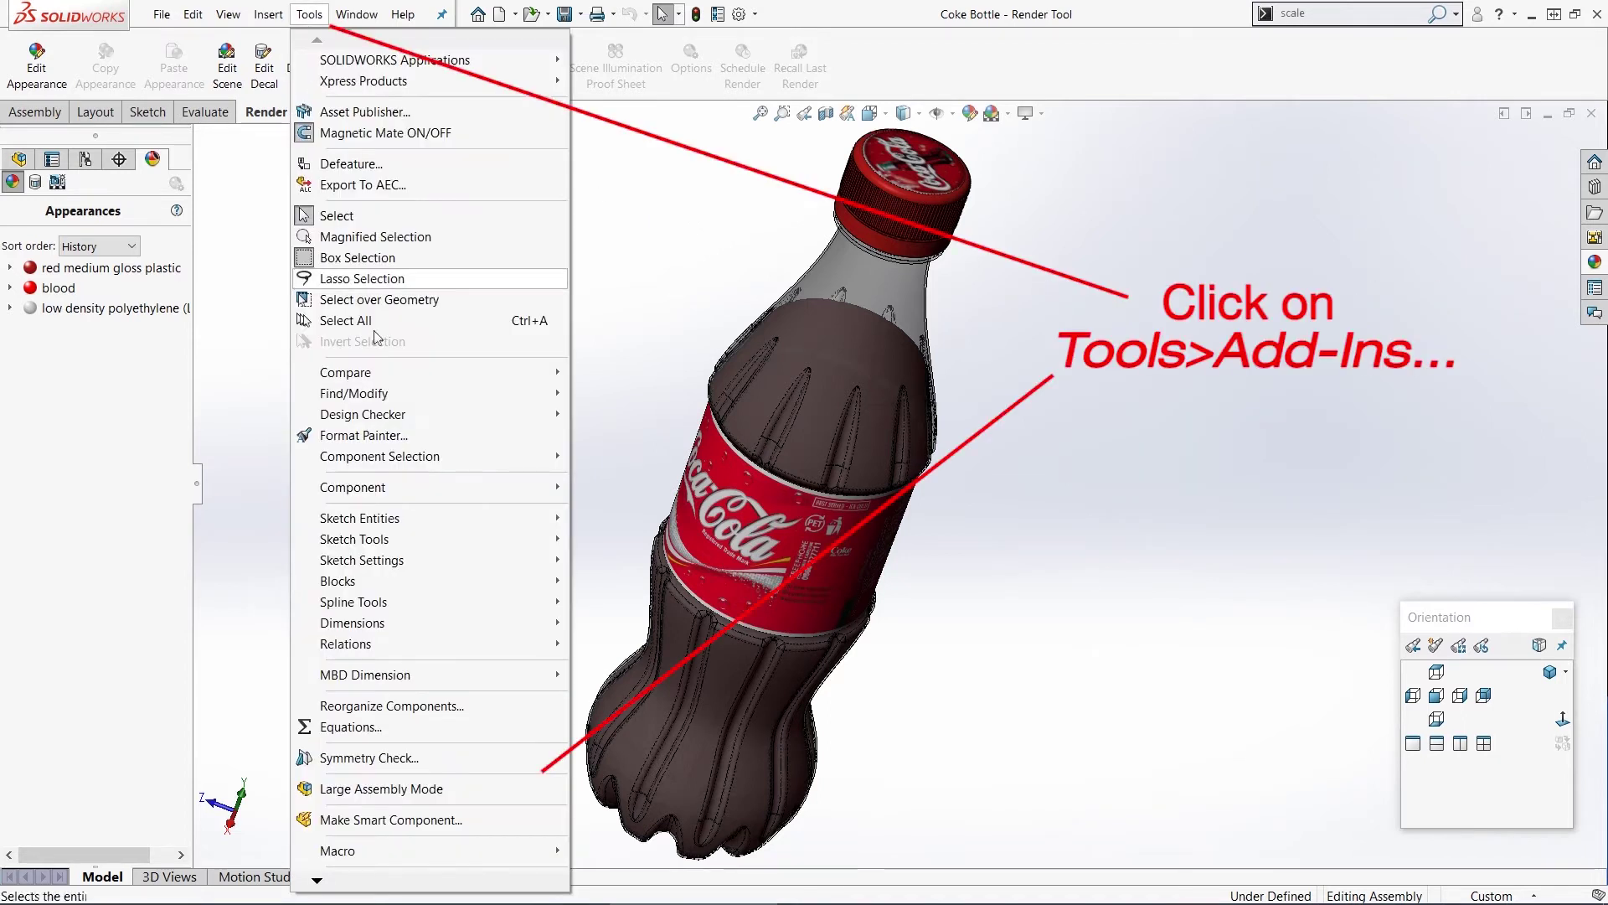
mouse_move(383, 886)
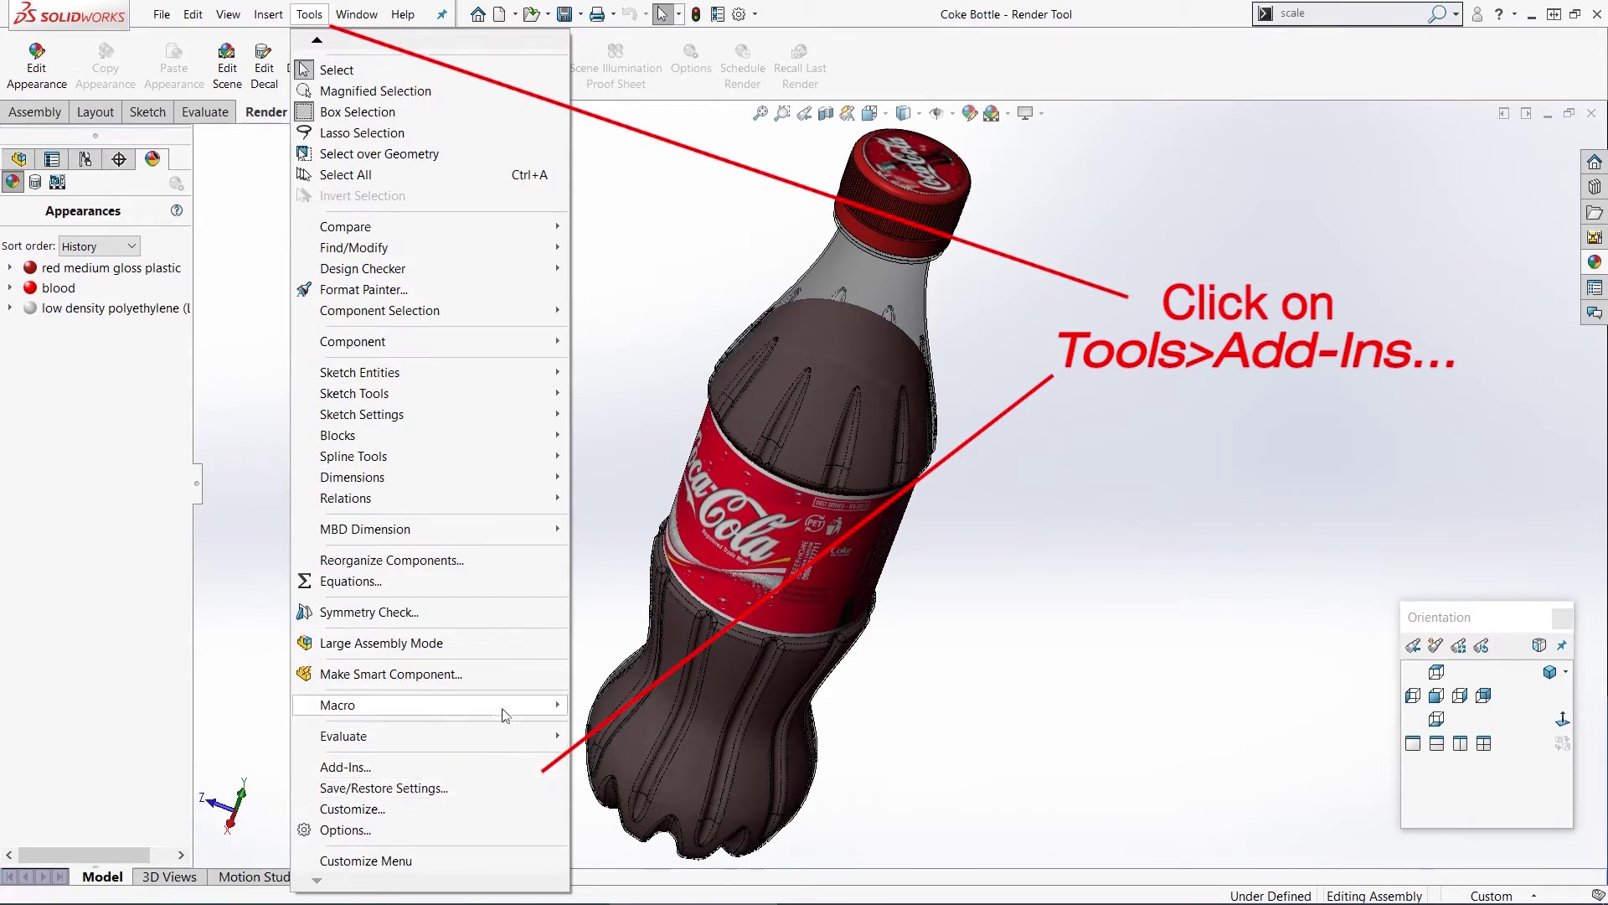
left_click(377, 768)
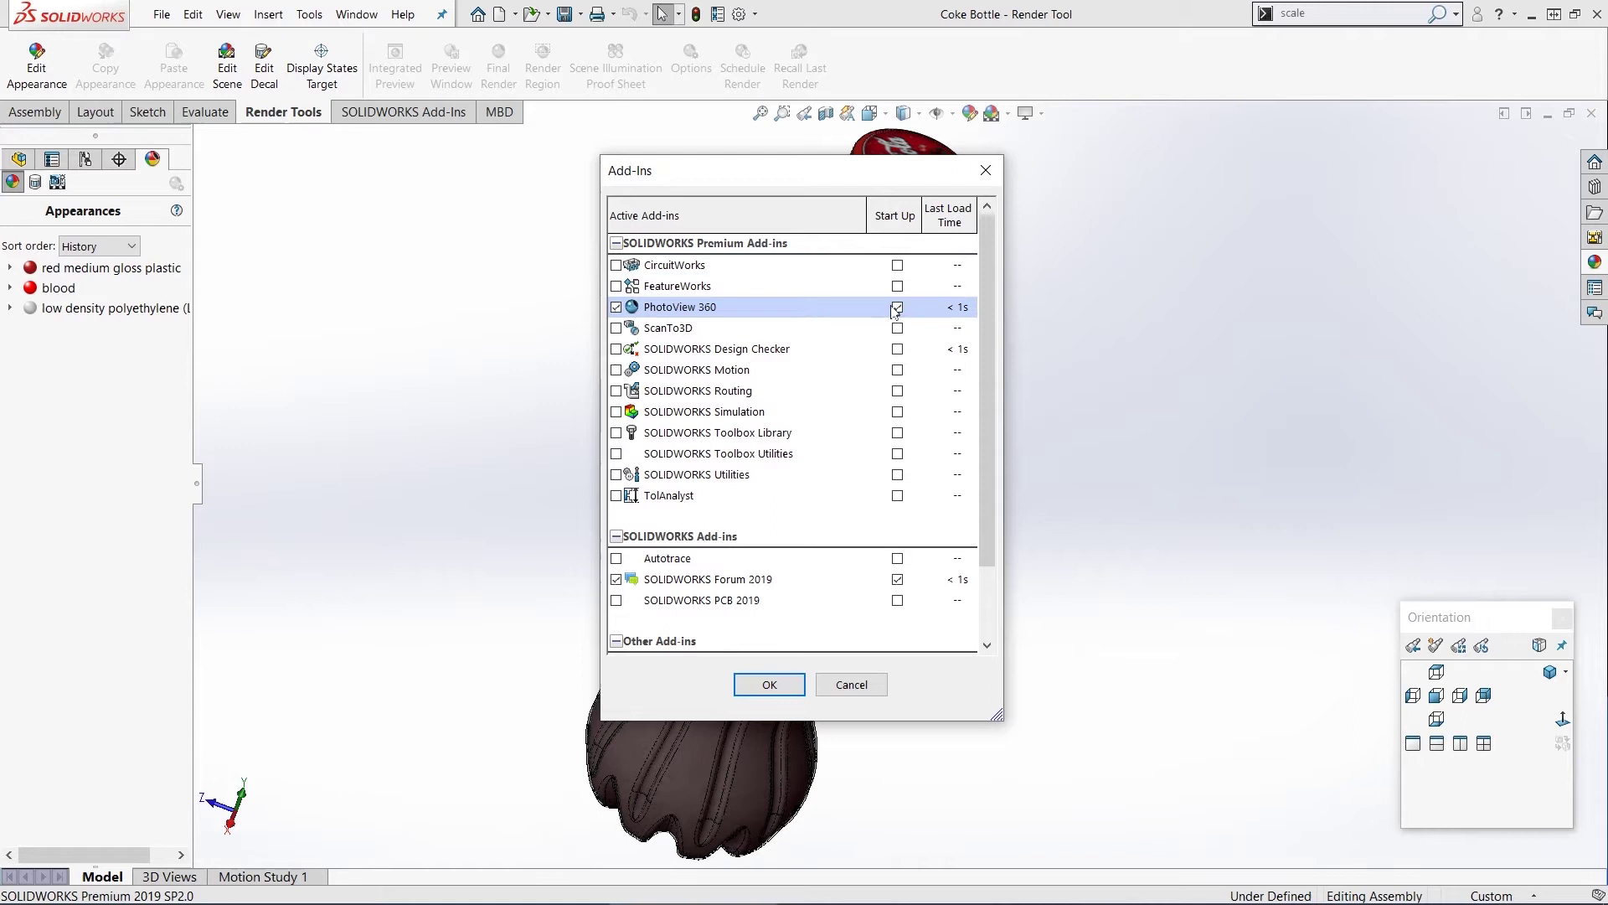
left_click(777, 693)
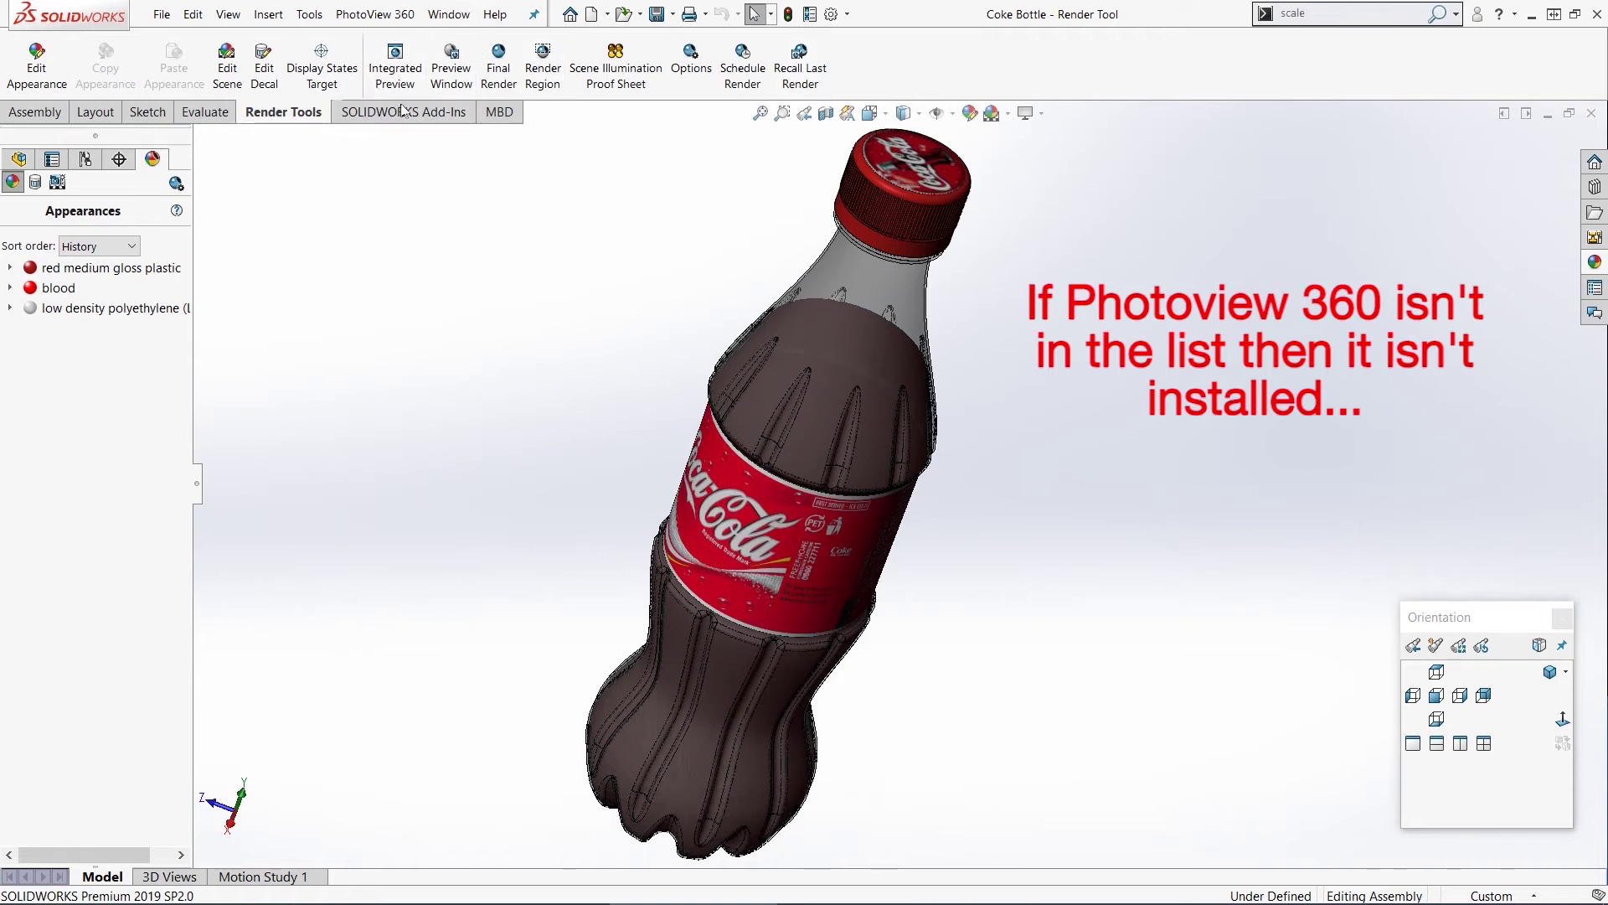
Check the list of available add-ins for PhotoView 360, leaving the settings as they are.
left_click(320, 18)
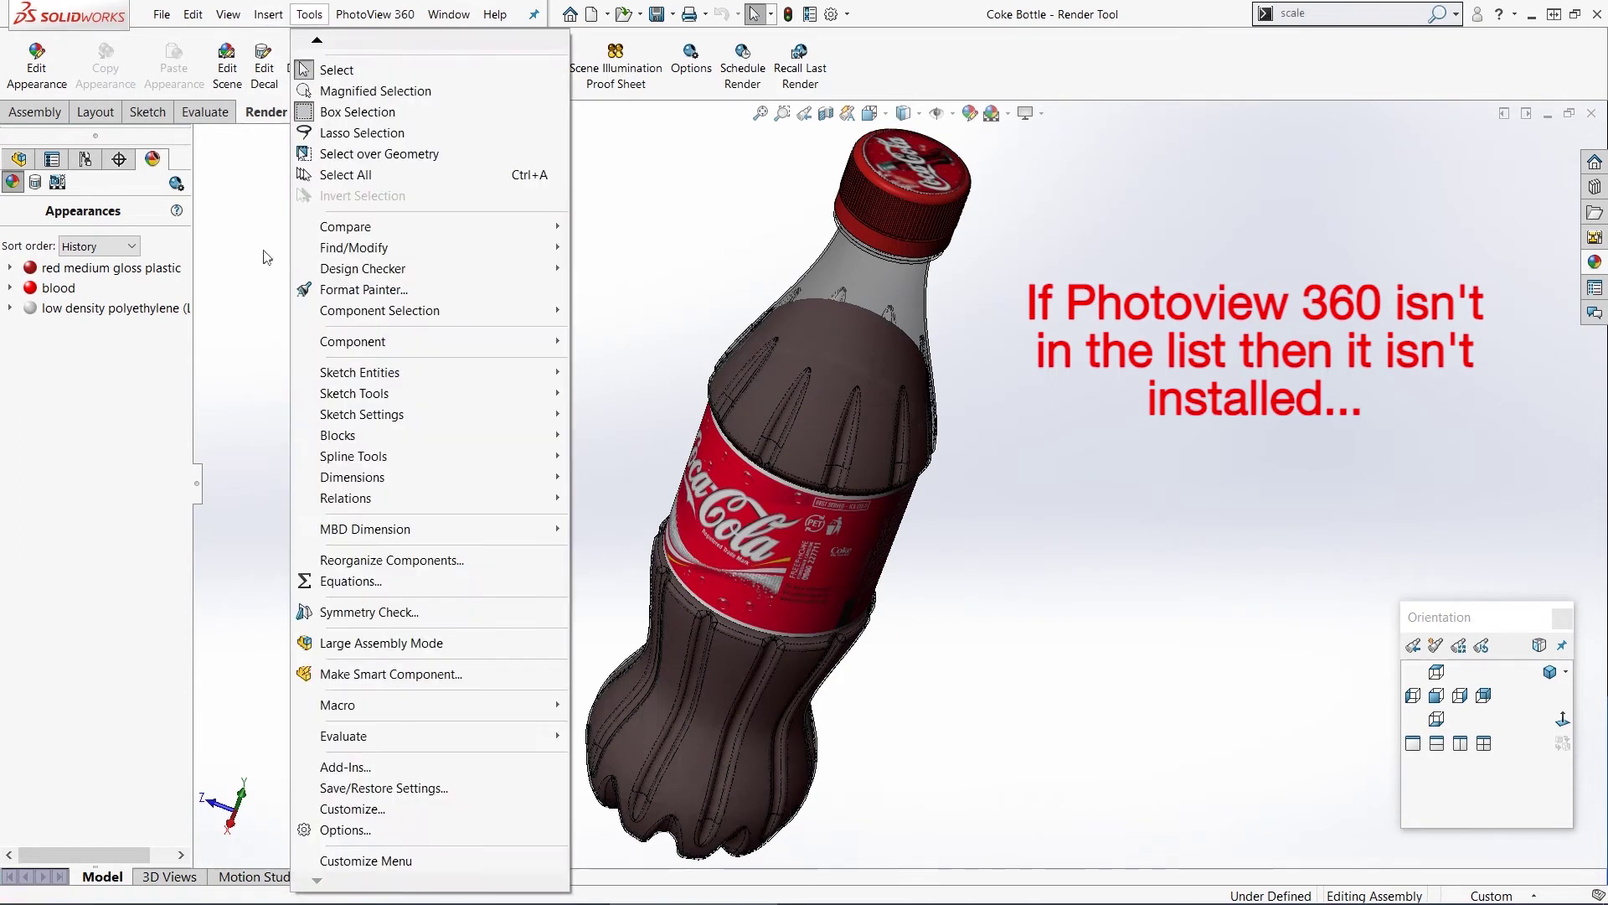
left_click(366, 772)
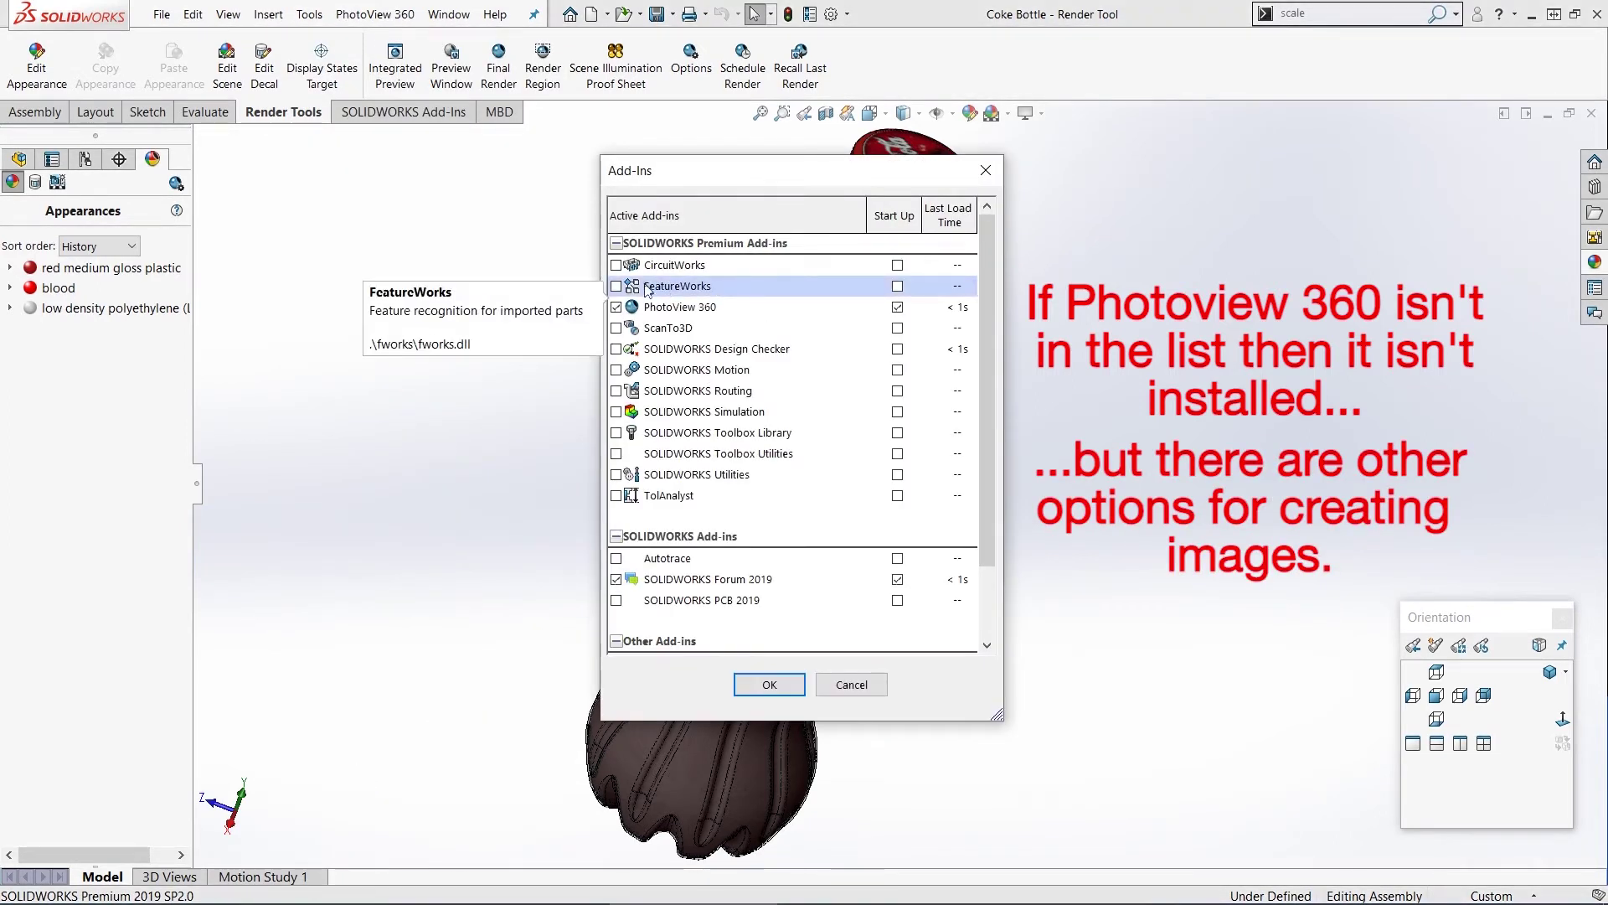
left_click(670, 307)
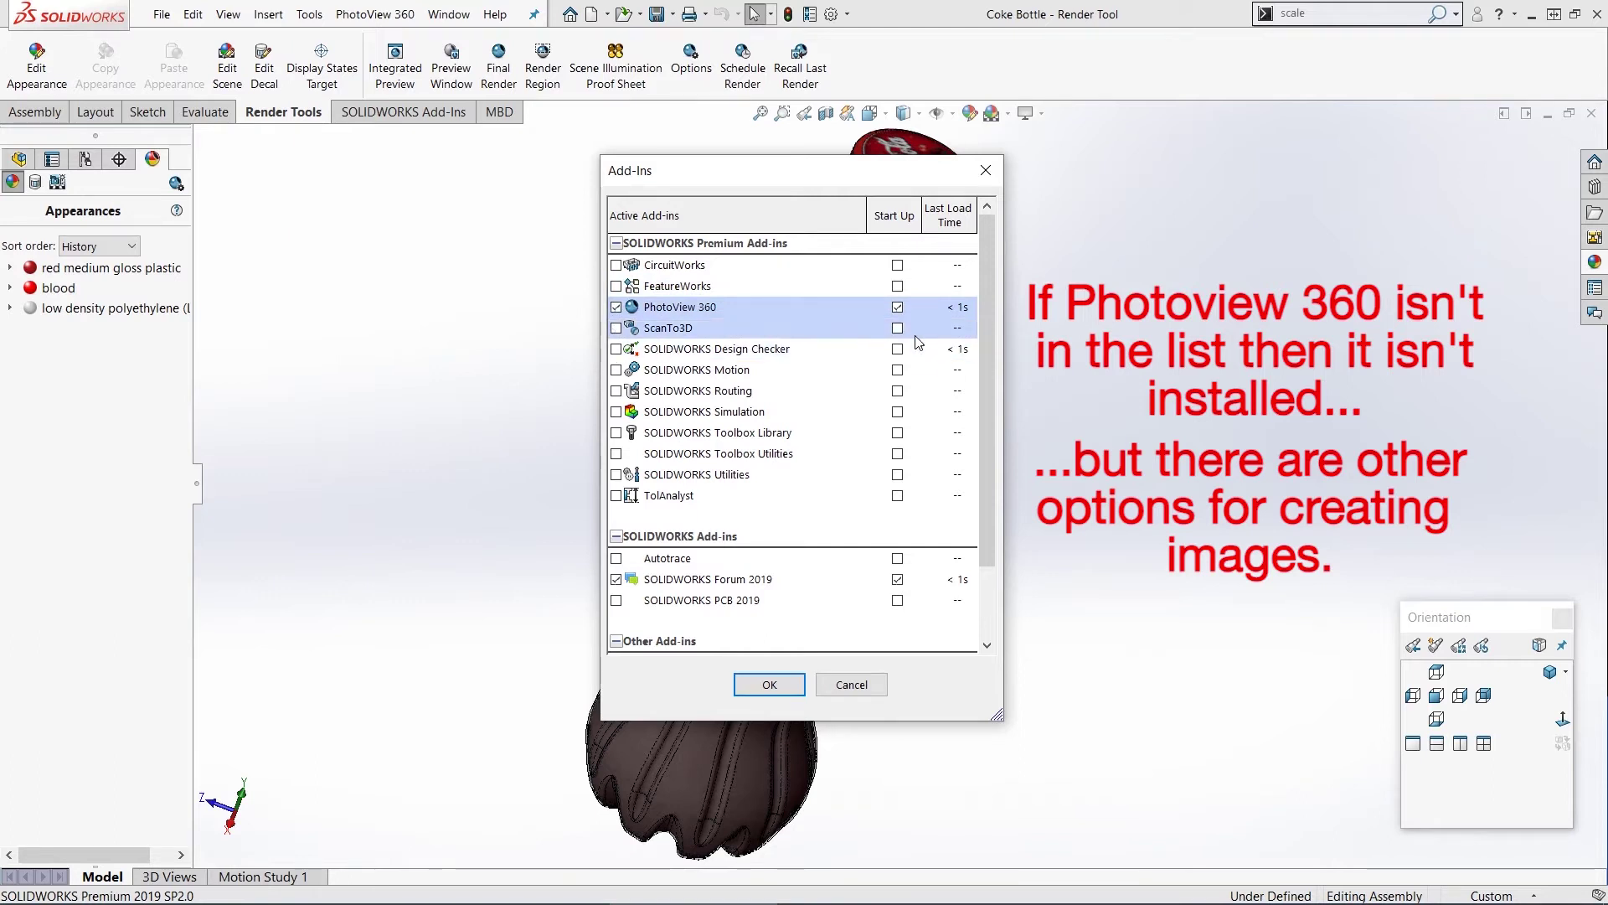
left_click(978, 180)
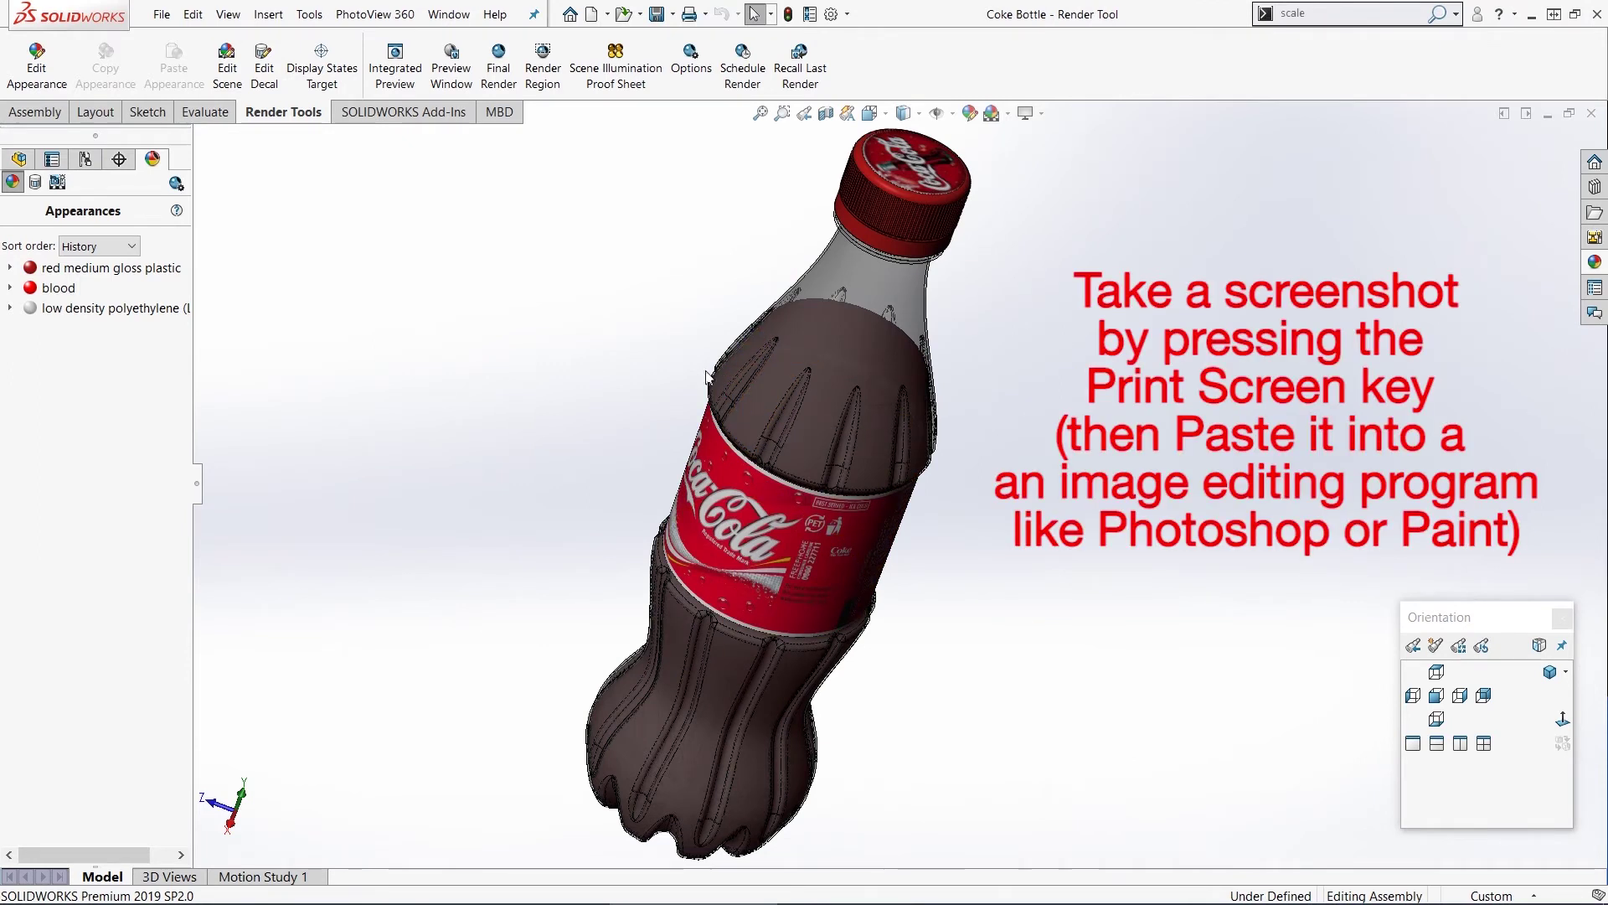
Switch to Snipping Tool, capture a rectangular snip of the whole tilted Coke bottle, and minimize the snip window.
middle_click_drag(684, 400, 729, 426)
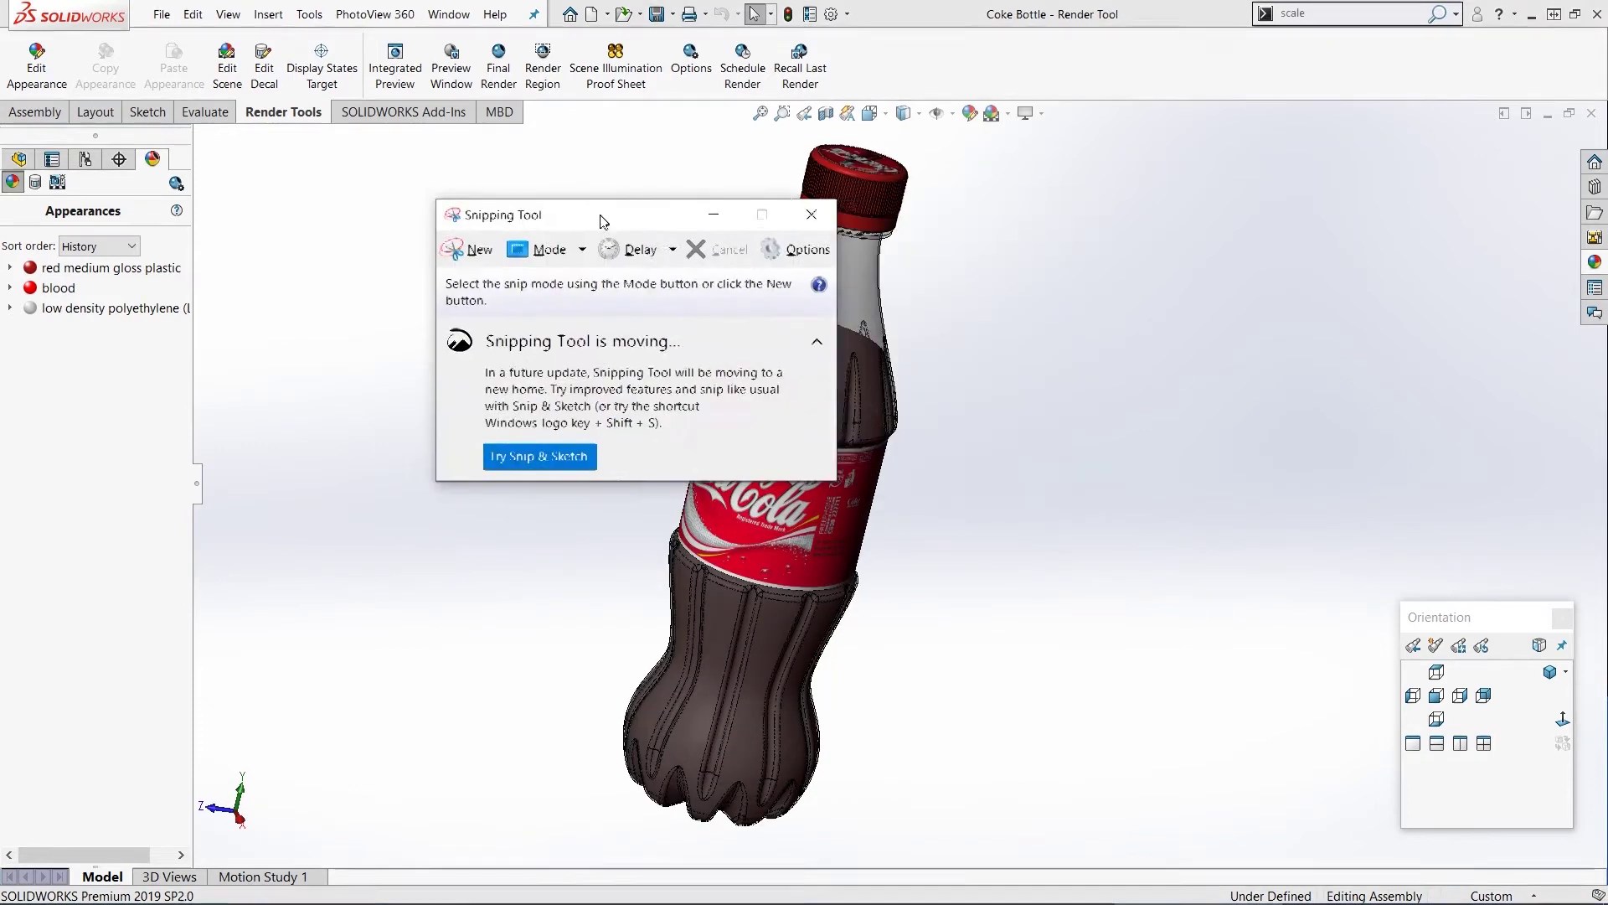
left_click_drag(600, 220, 296, 107)
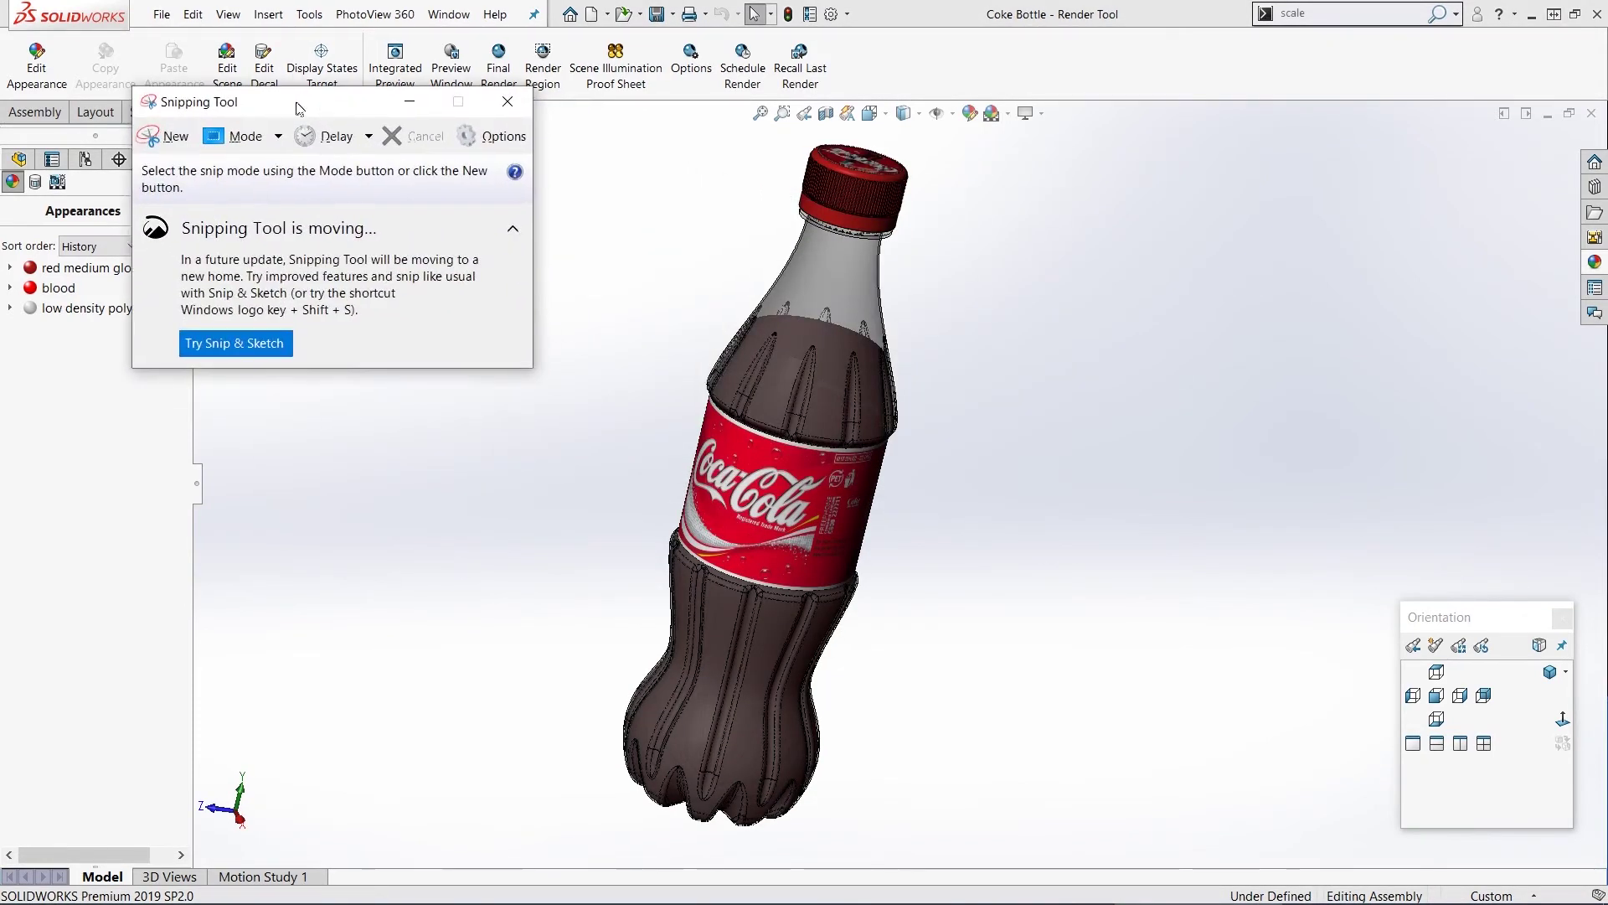
left_click(163, 139)
left_click_drag(597, 132, 962, 849)
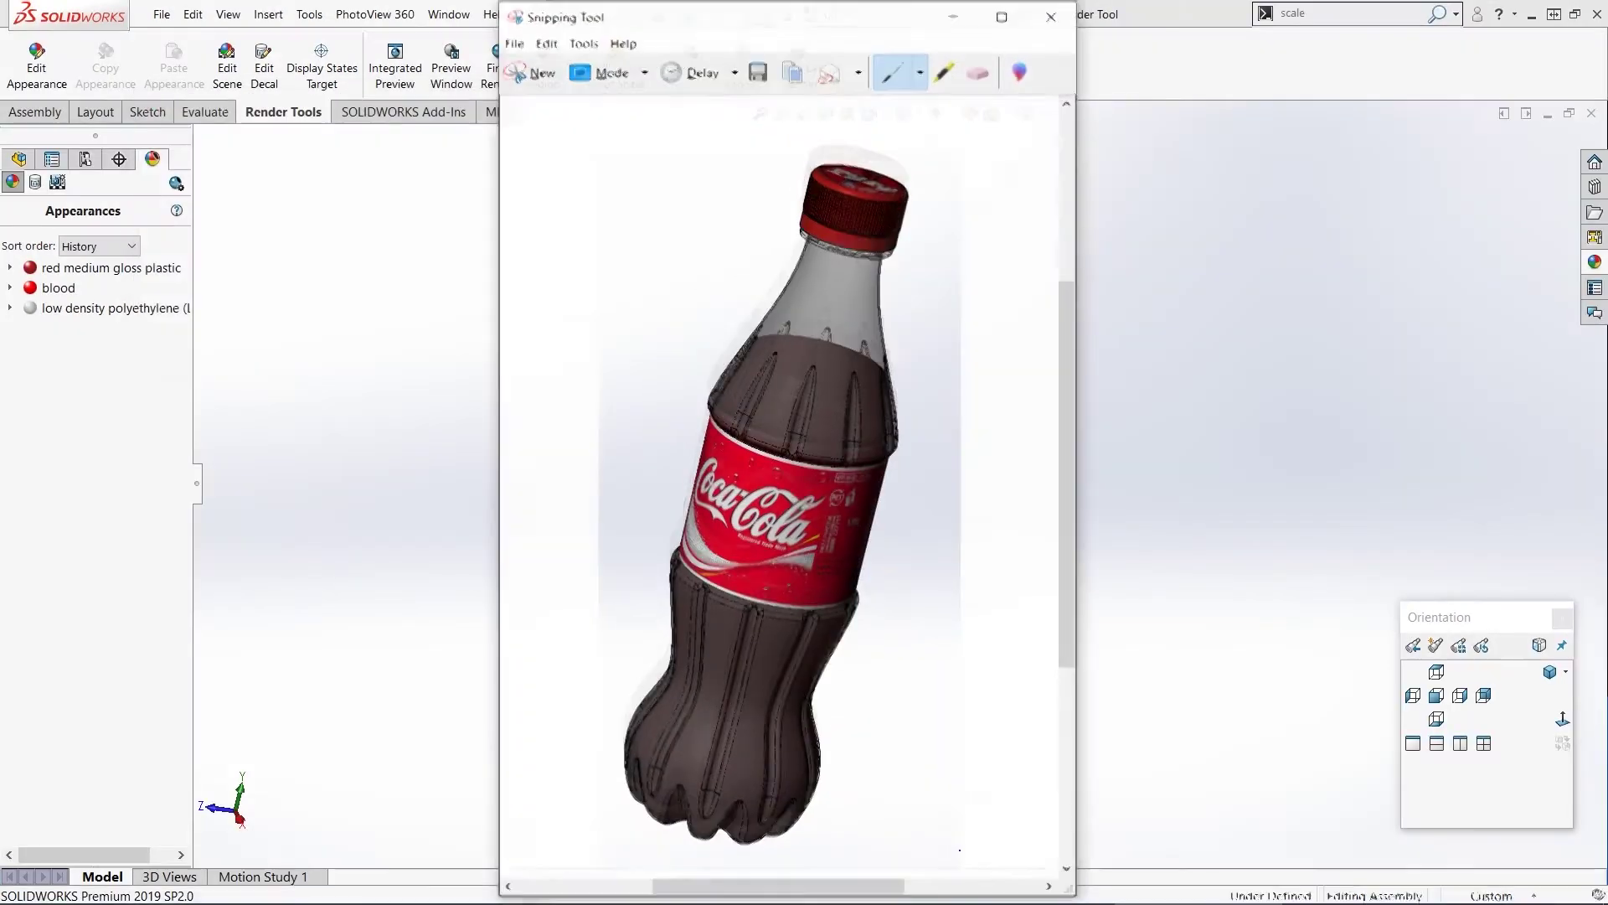
left_click_drag(865, 25, 713, 48)
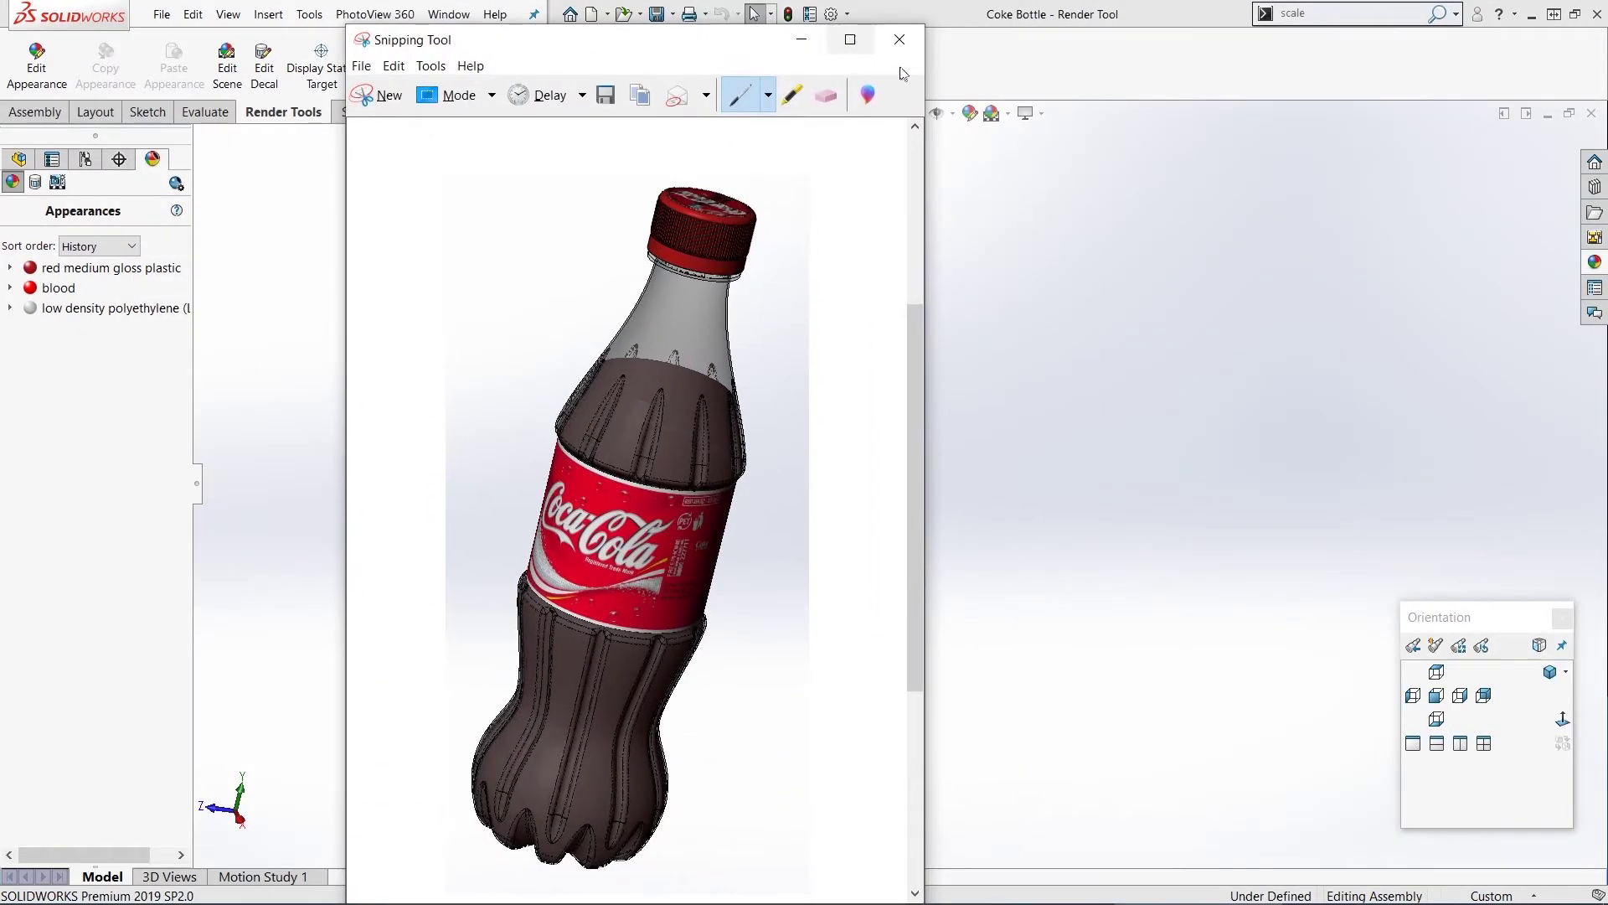
left_click(802, 46)
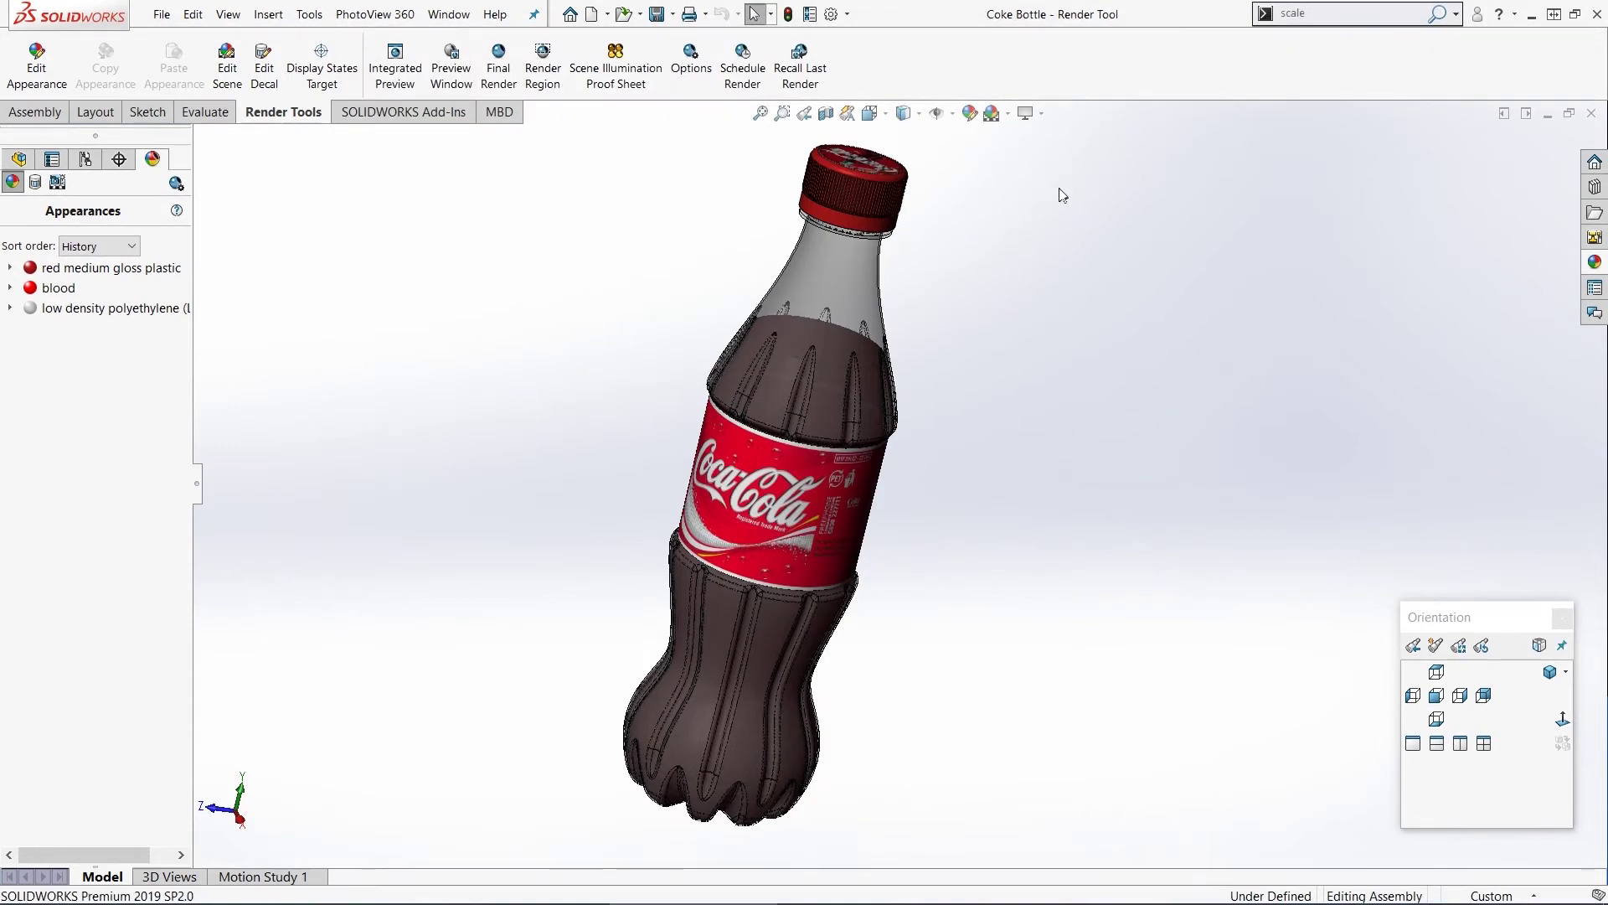
Turn on RealView Graphics for the bottle assembly.
left_click(1027, 113)
left_click(1053, 138)
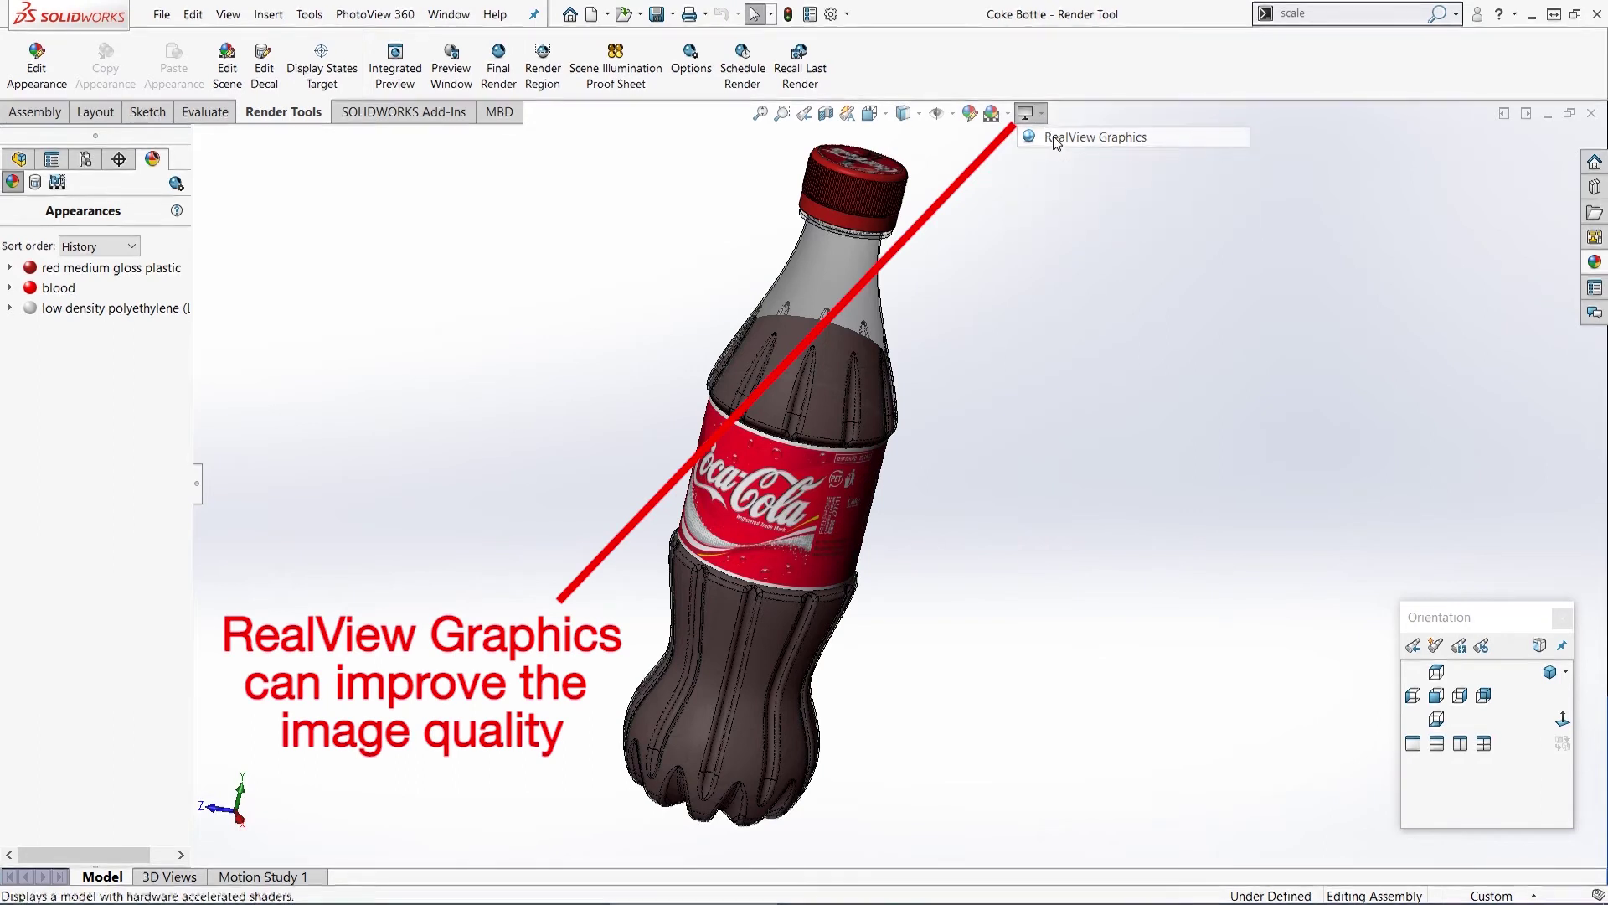
middle_click_drag(1002, 265, 989, 324)
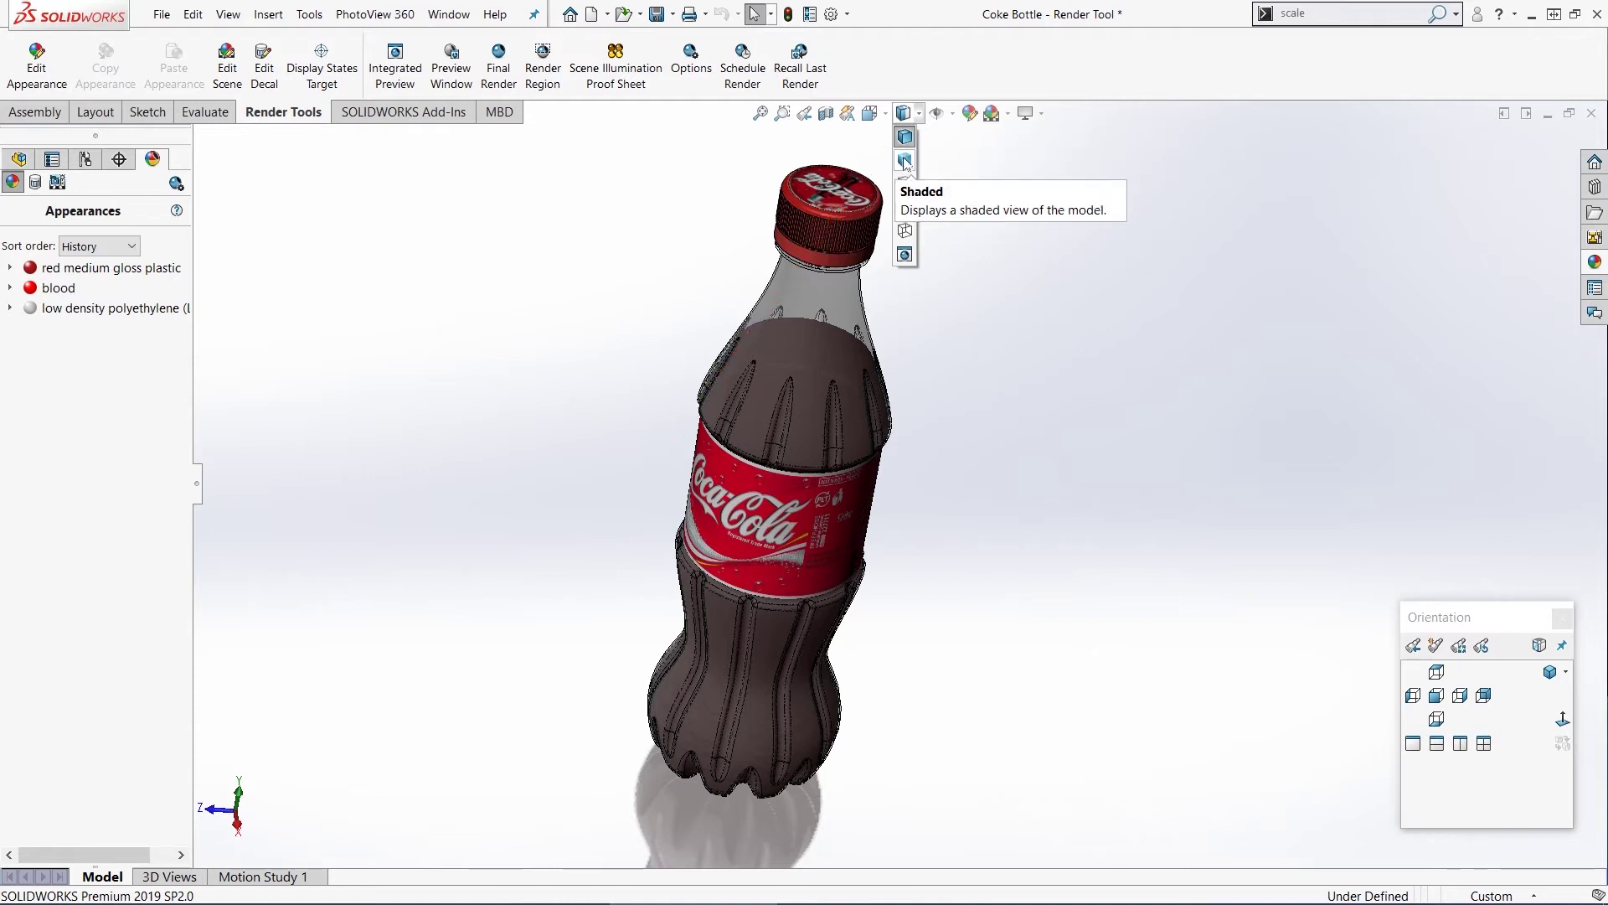
Set the display style to Shaded without edges and orient the bottle to the isometric view.
left_click(905, 165)
mouse_move(922, 360)
middle_mouse_down()
mouse_move(955, 374)
mouse_move(945, 390)
middle_mouse_up()
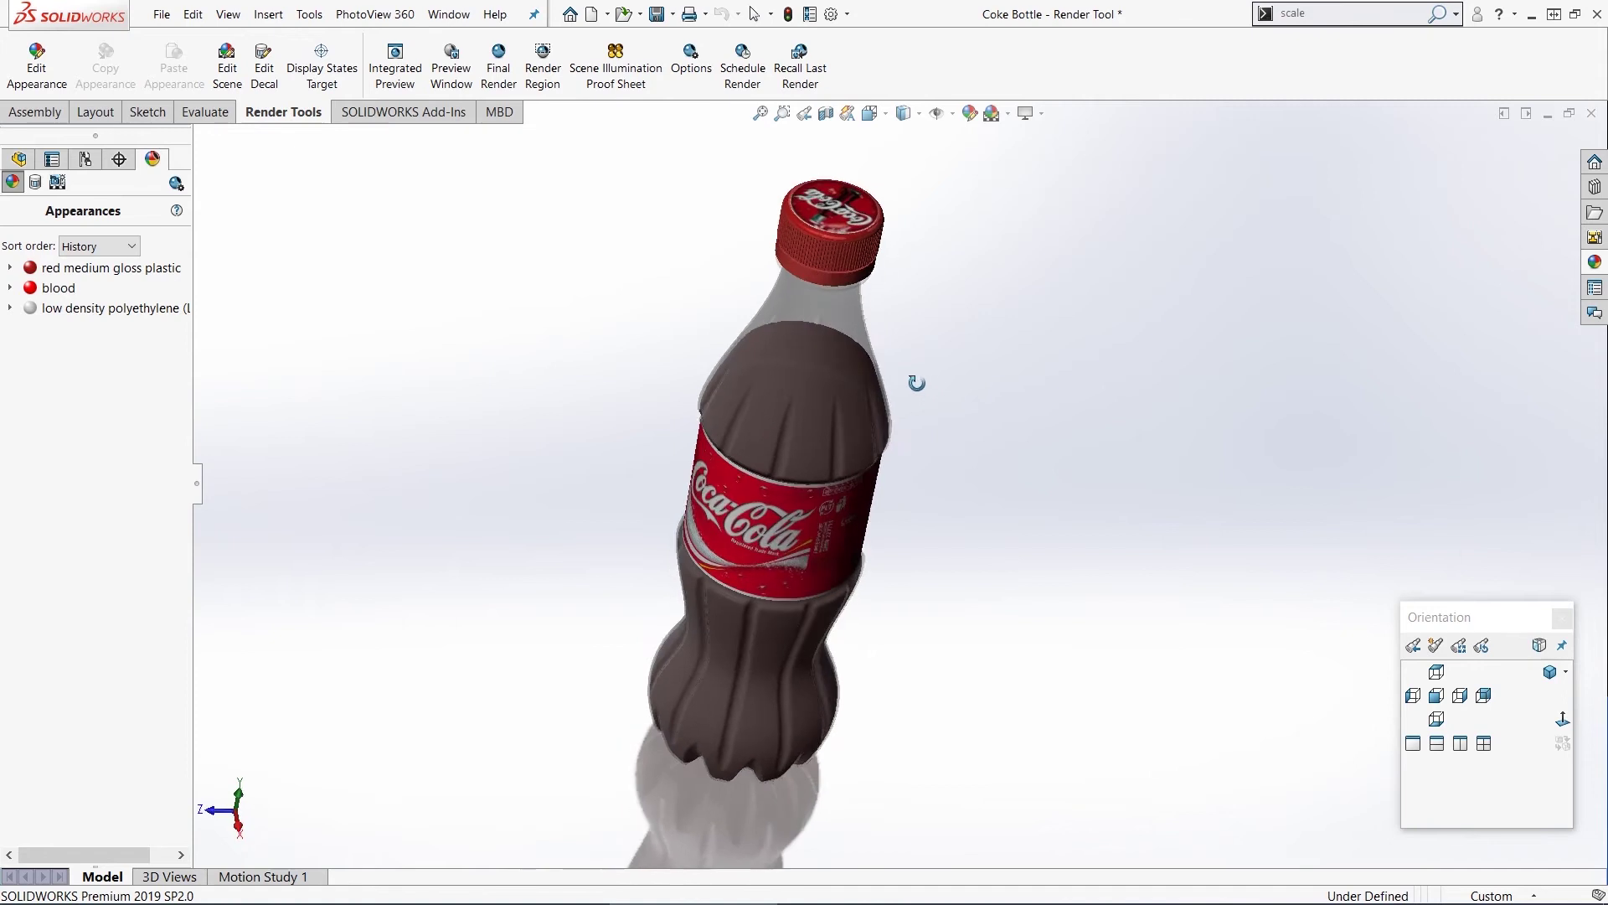
left_click_drag(917, 382, 905, 366)
key("Escape")
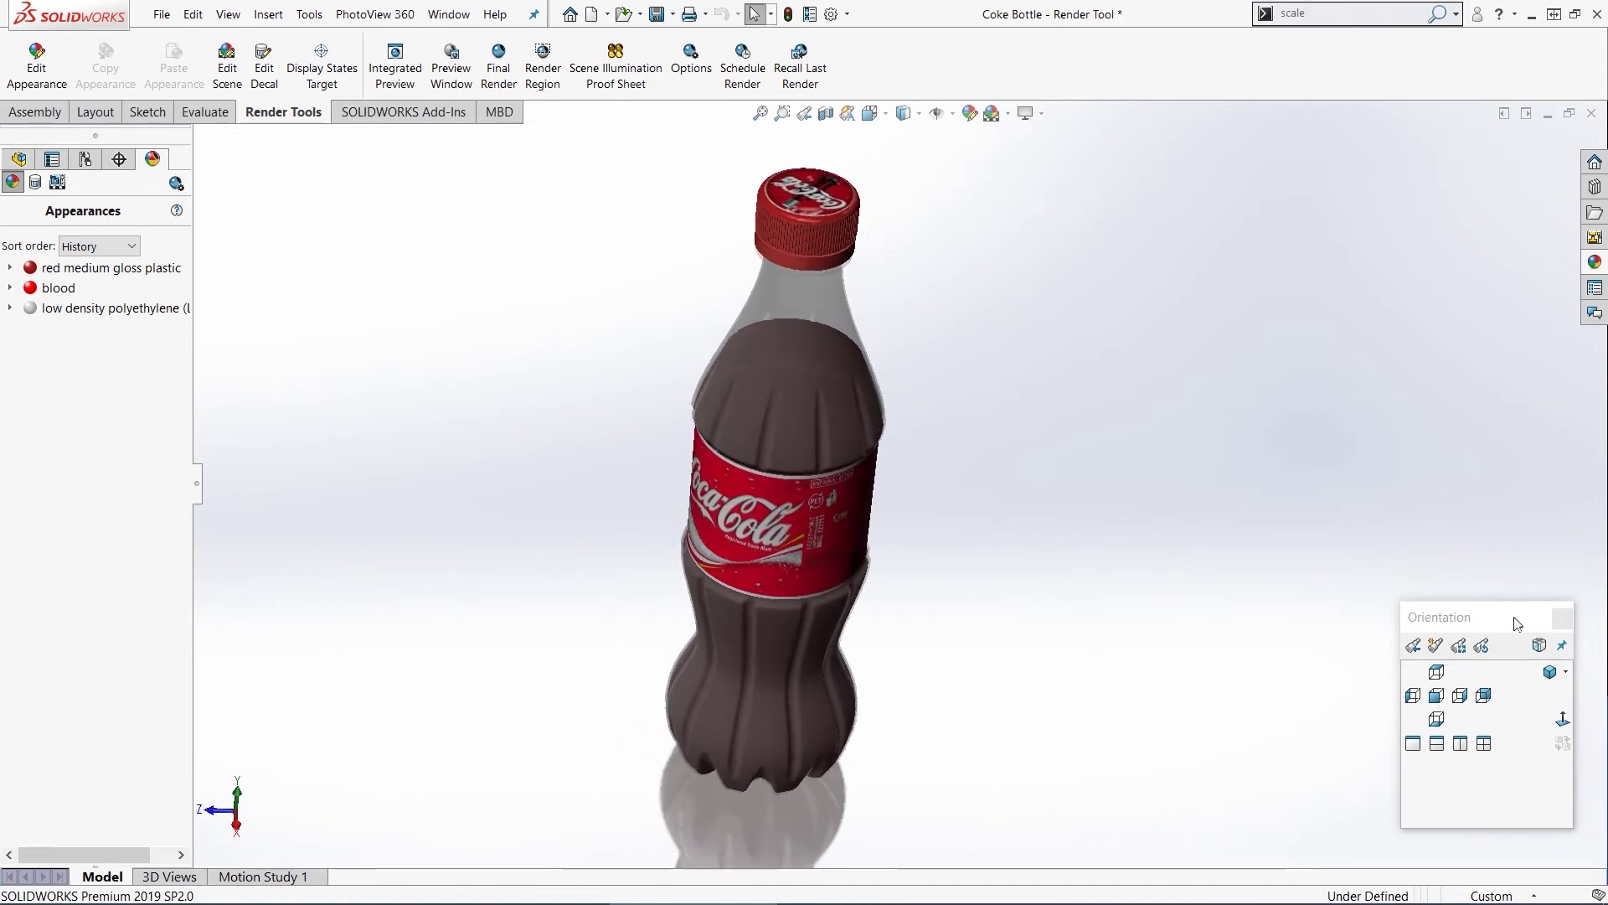
left_click(1550, 671)
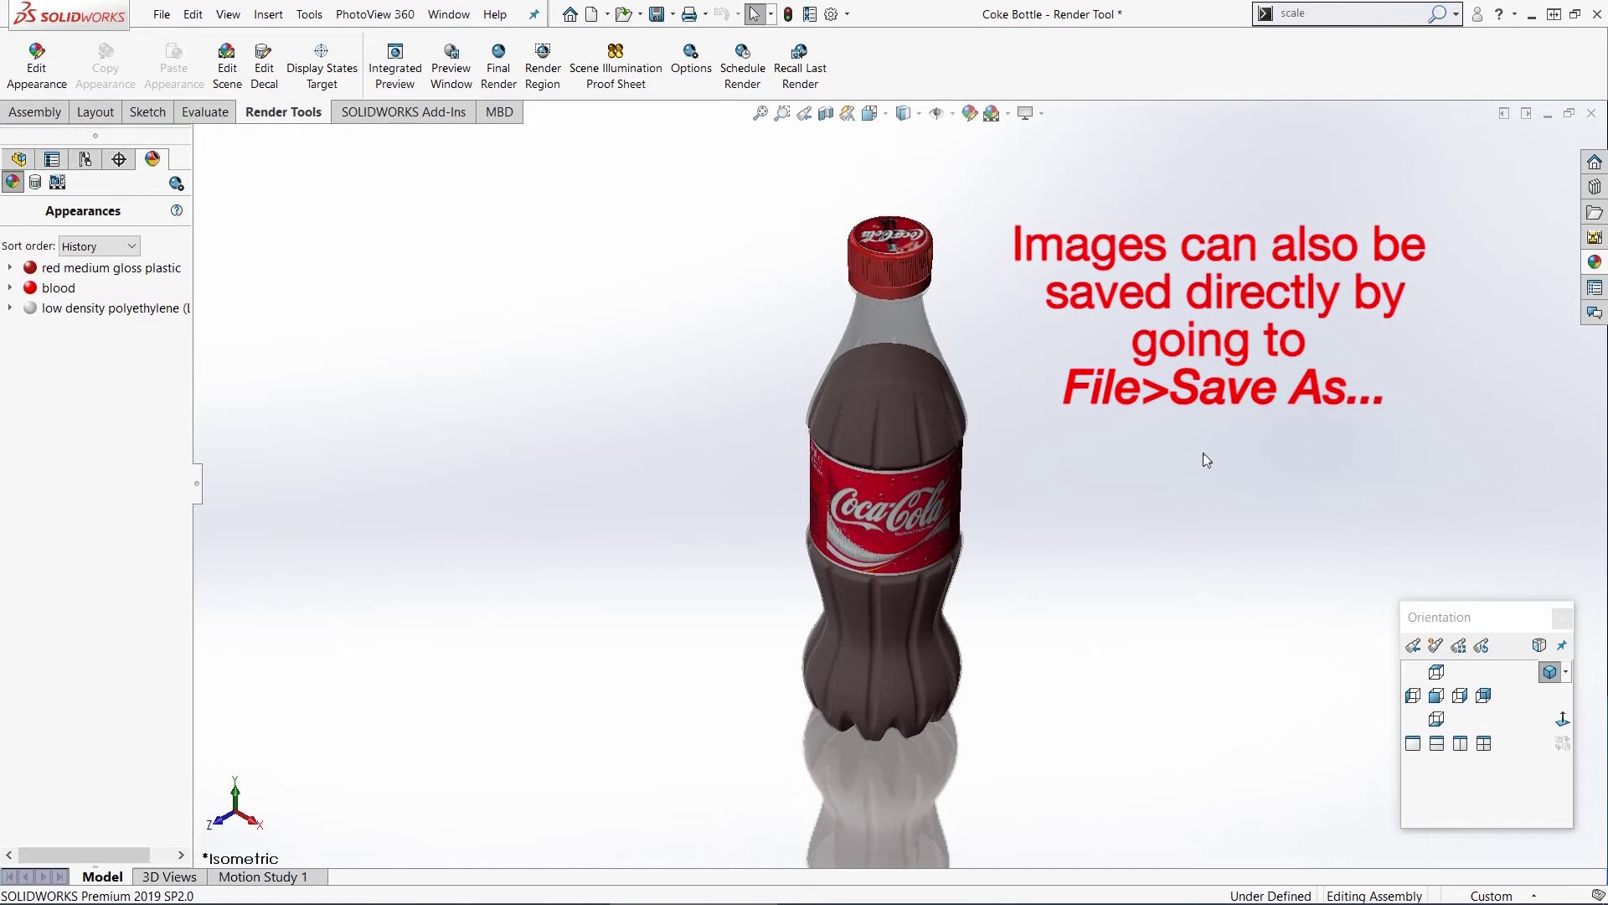
Start saving the assembly view as an image with the file type Portable Network Graphics (*.png).
left_click(164, 15)
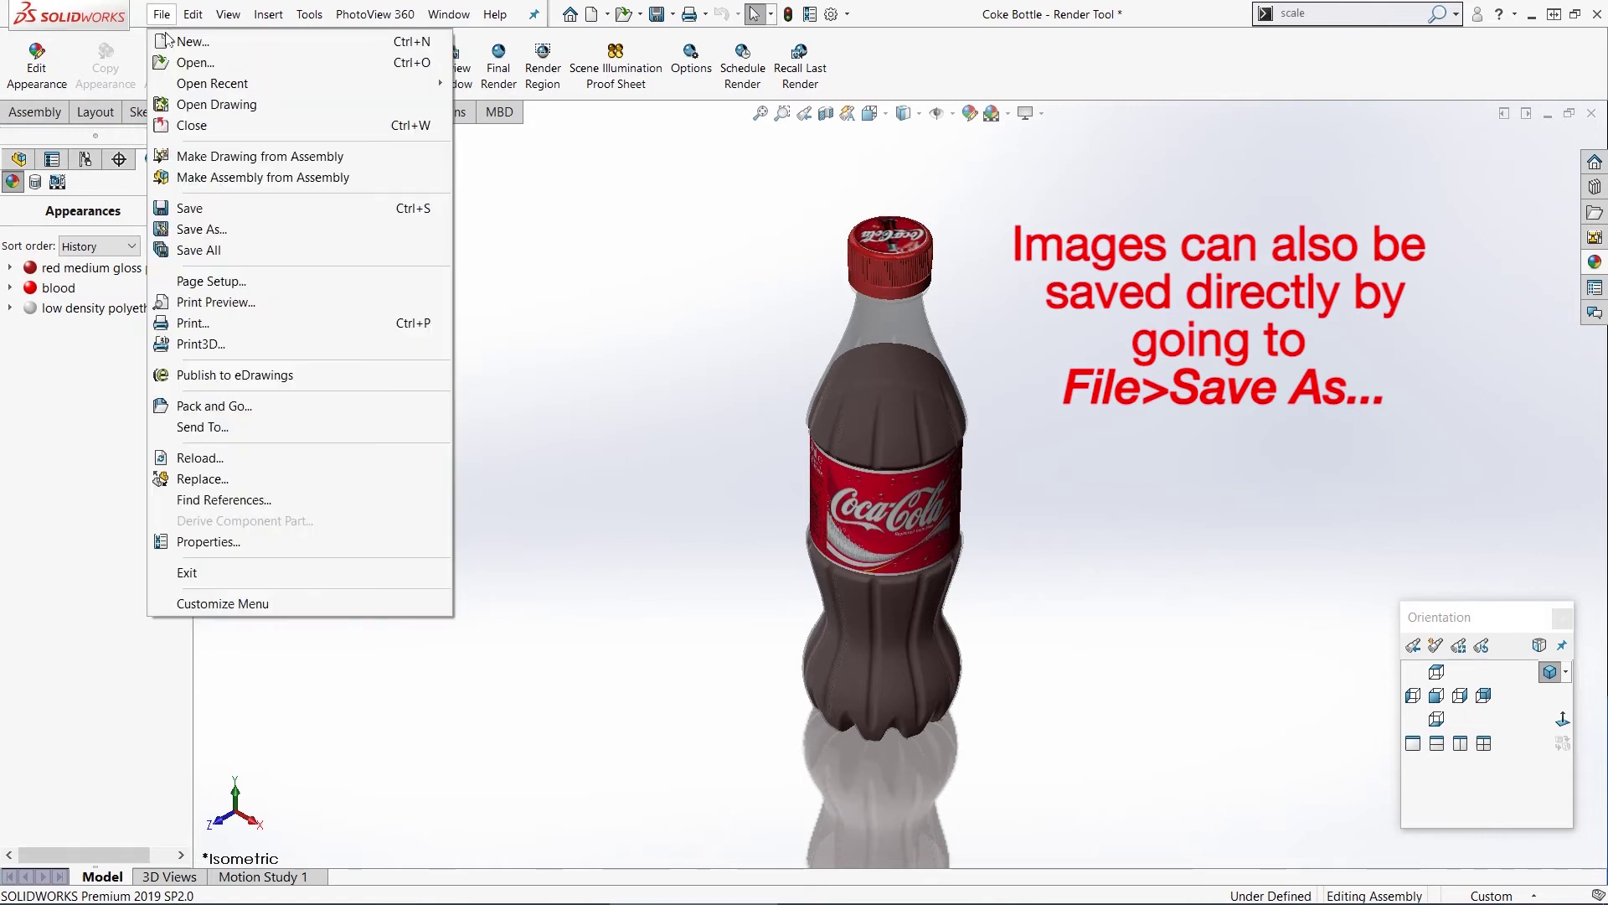
left_click(201, 228)
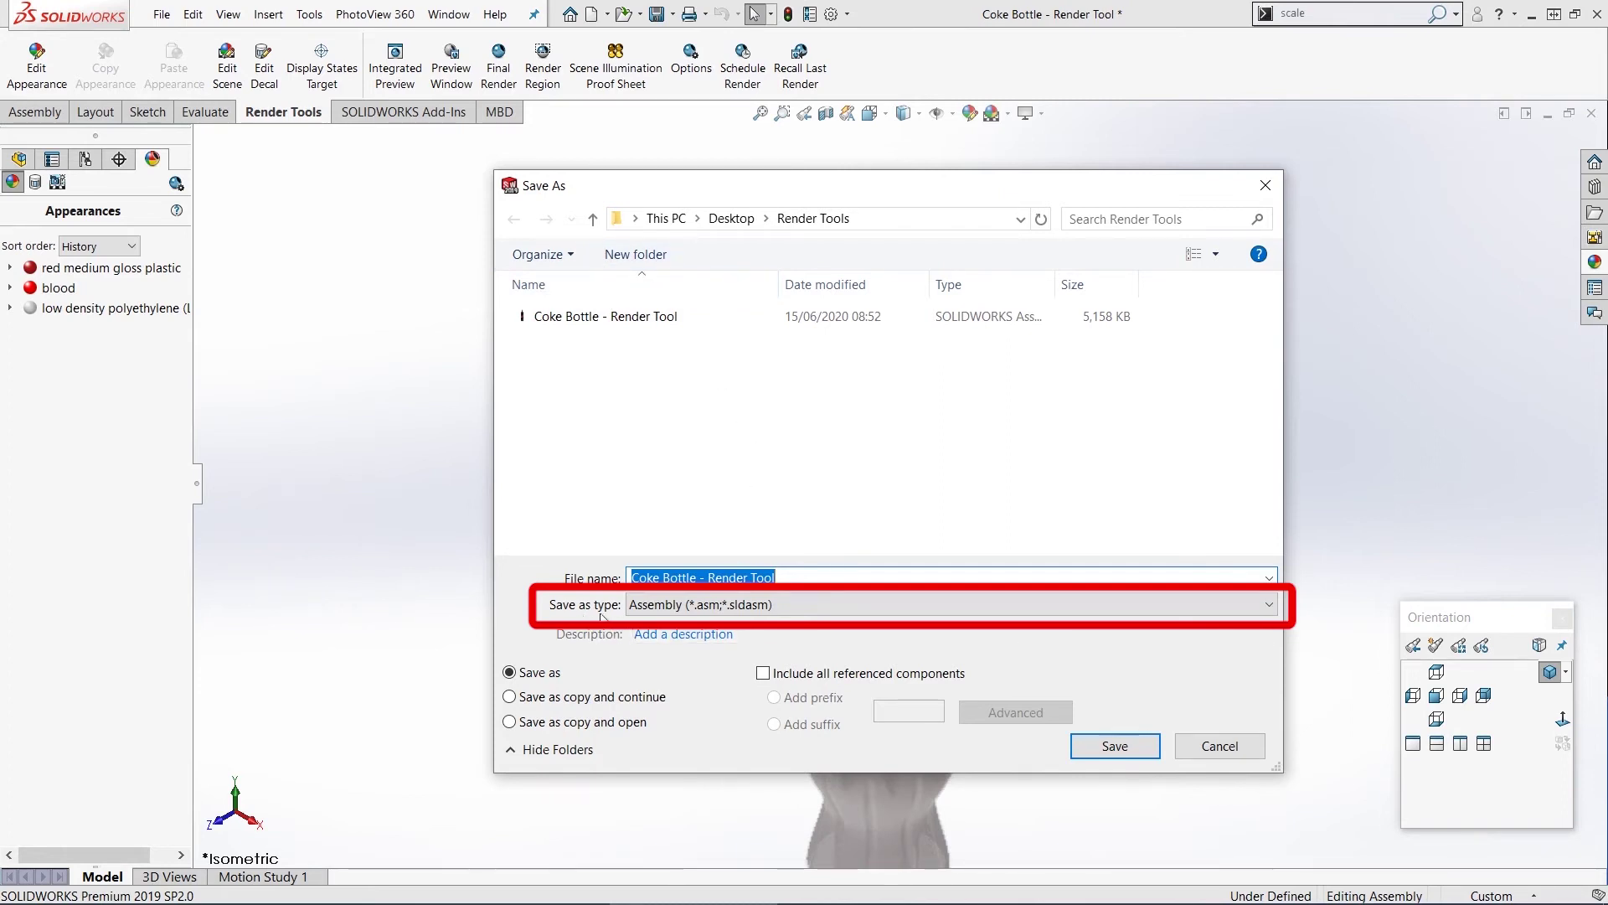
left_click(670, 607)
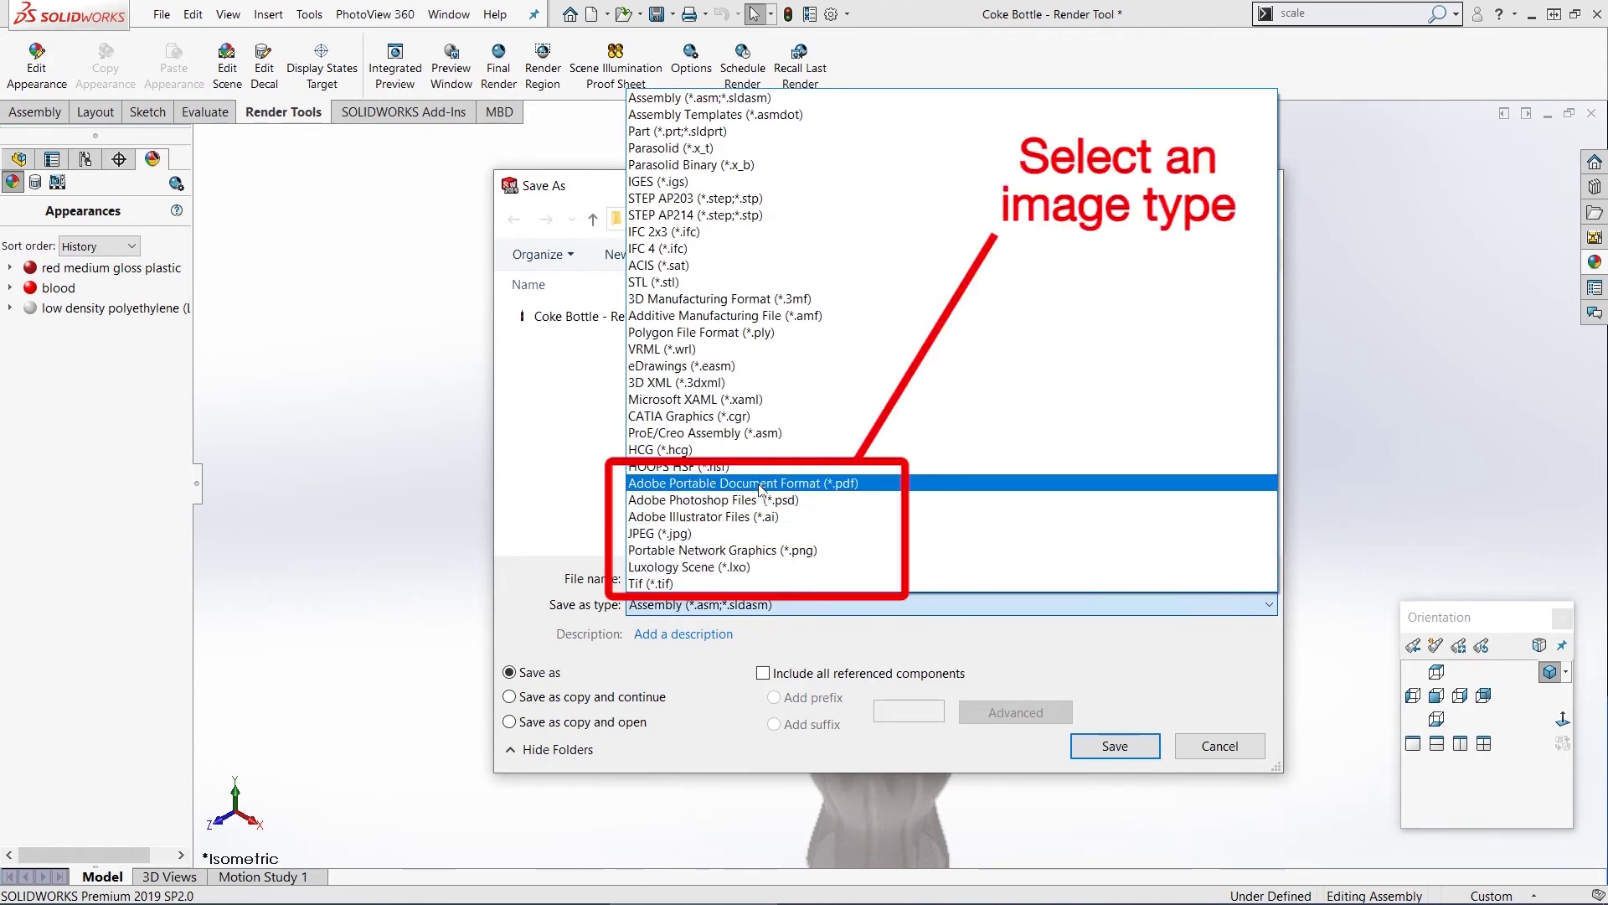
left_click(756, 550)
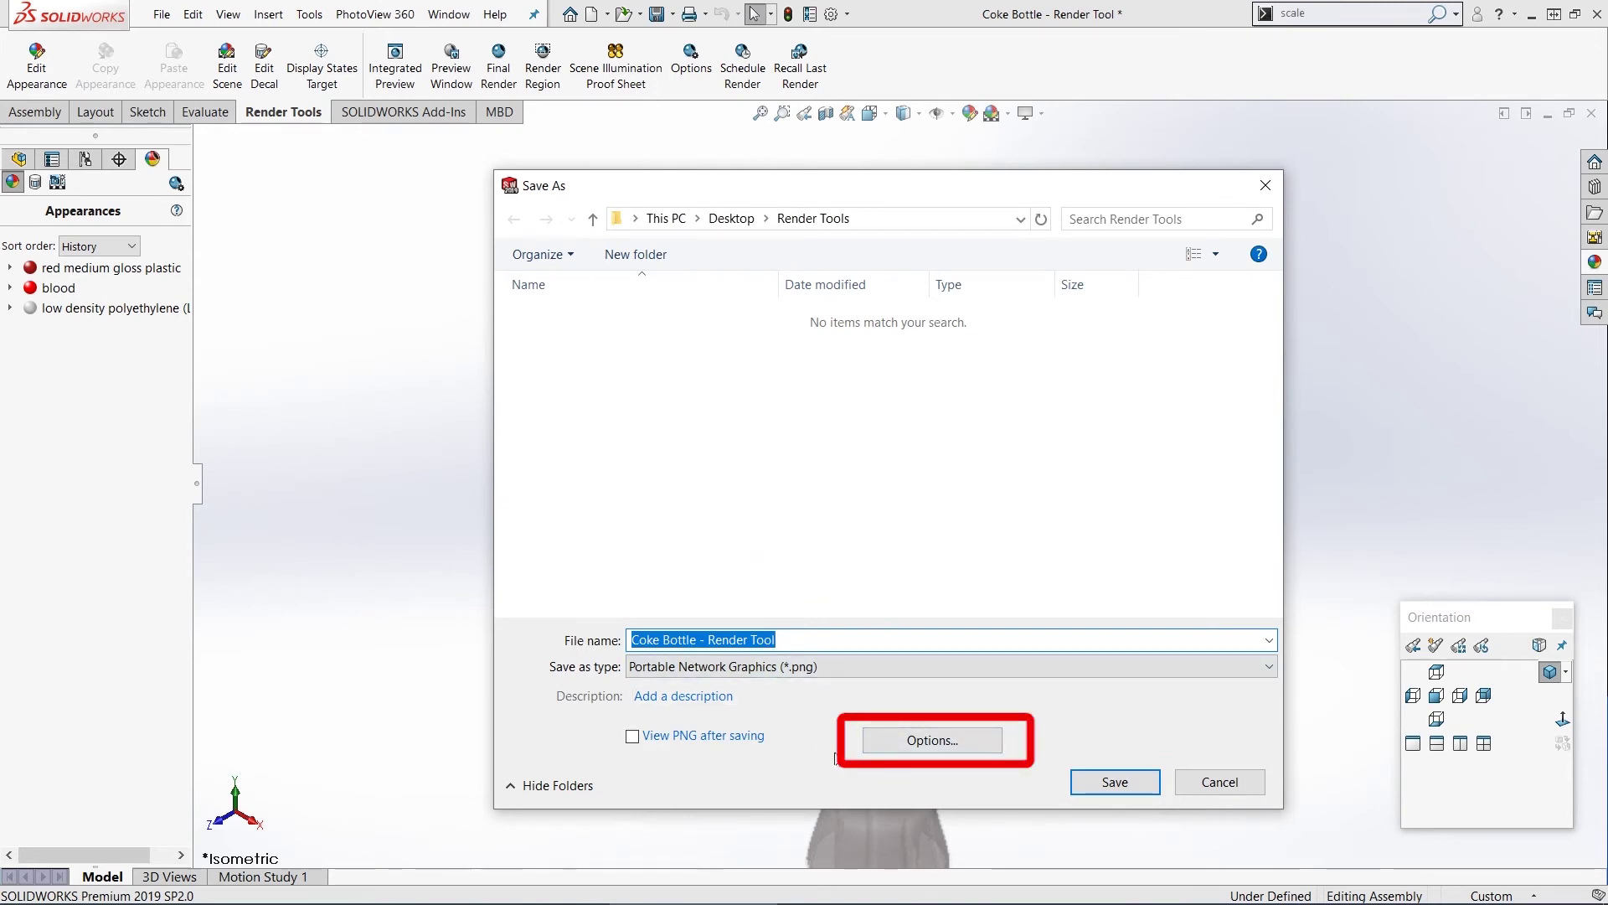
Set the PNG export options to Print capture at 300 DPI.
left_click(965, 741)
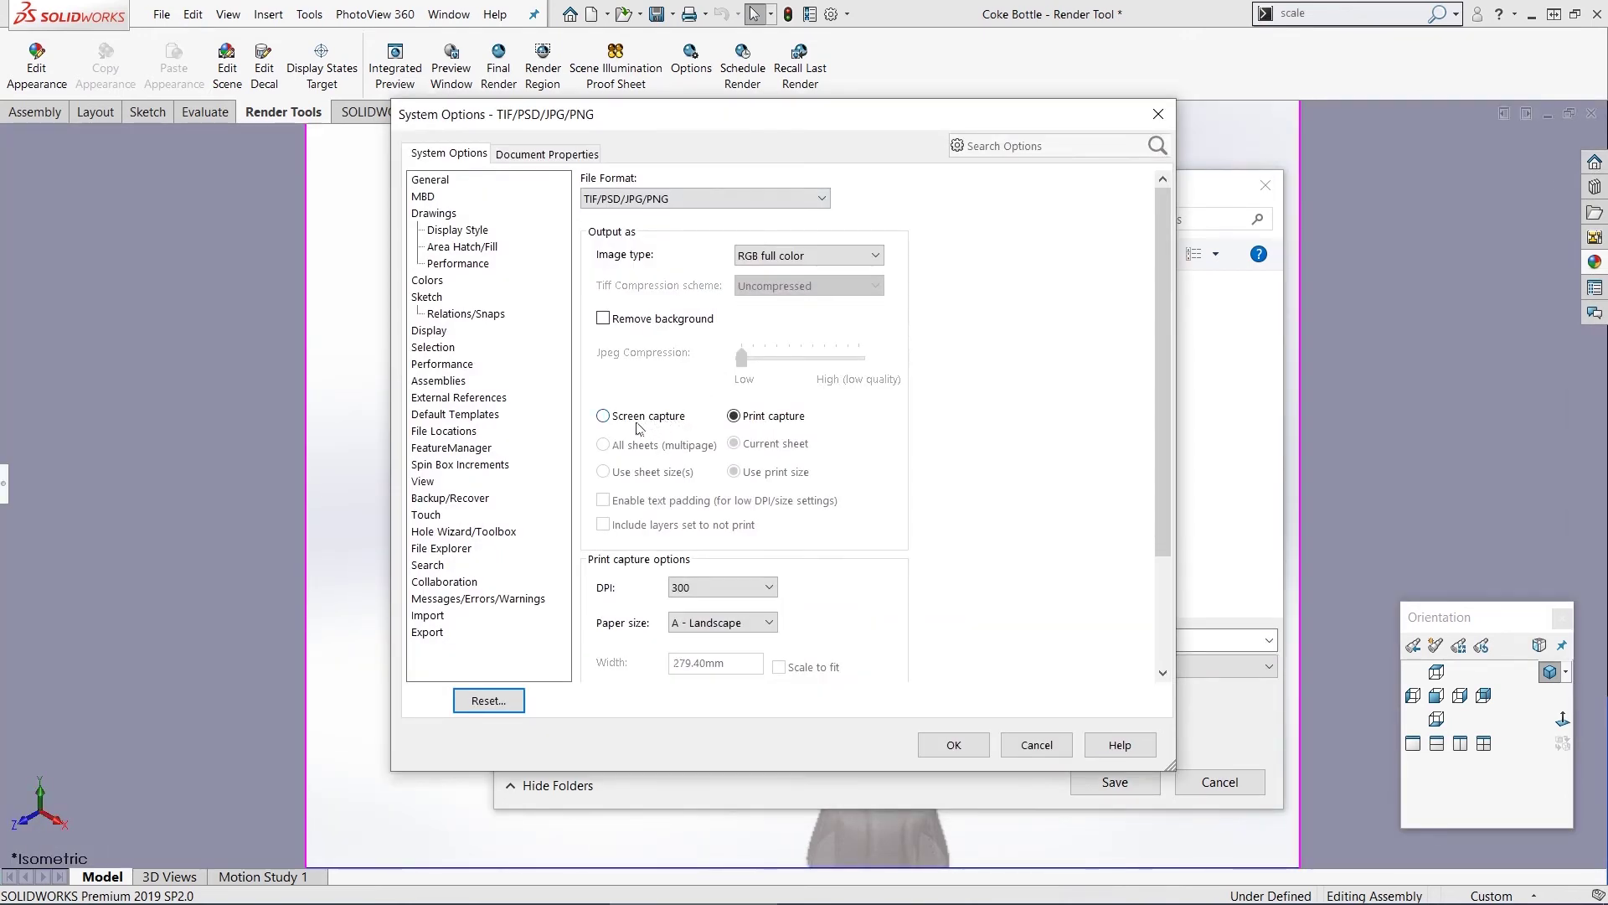
left_click(604, 416)
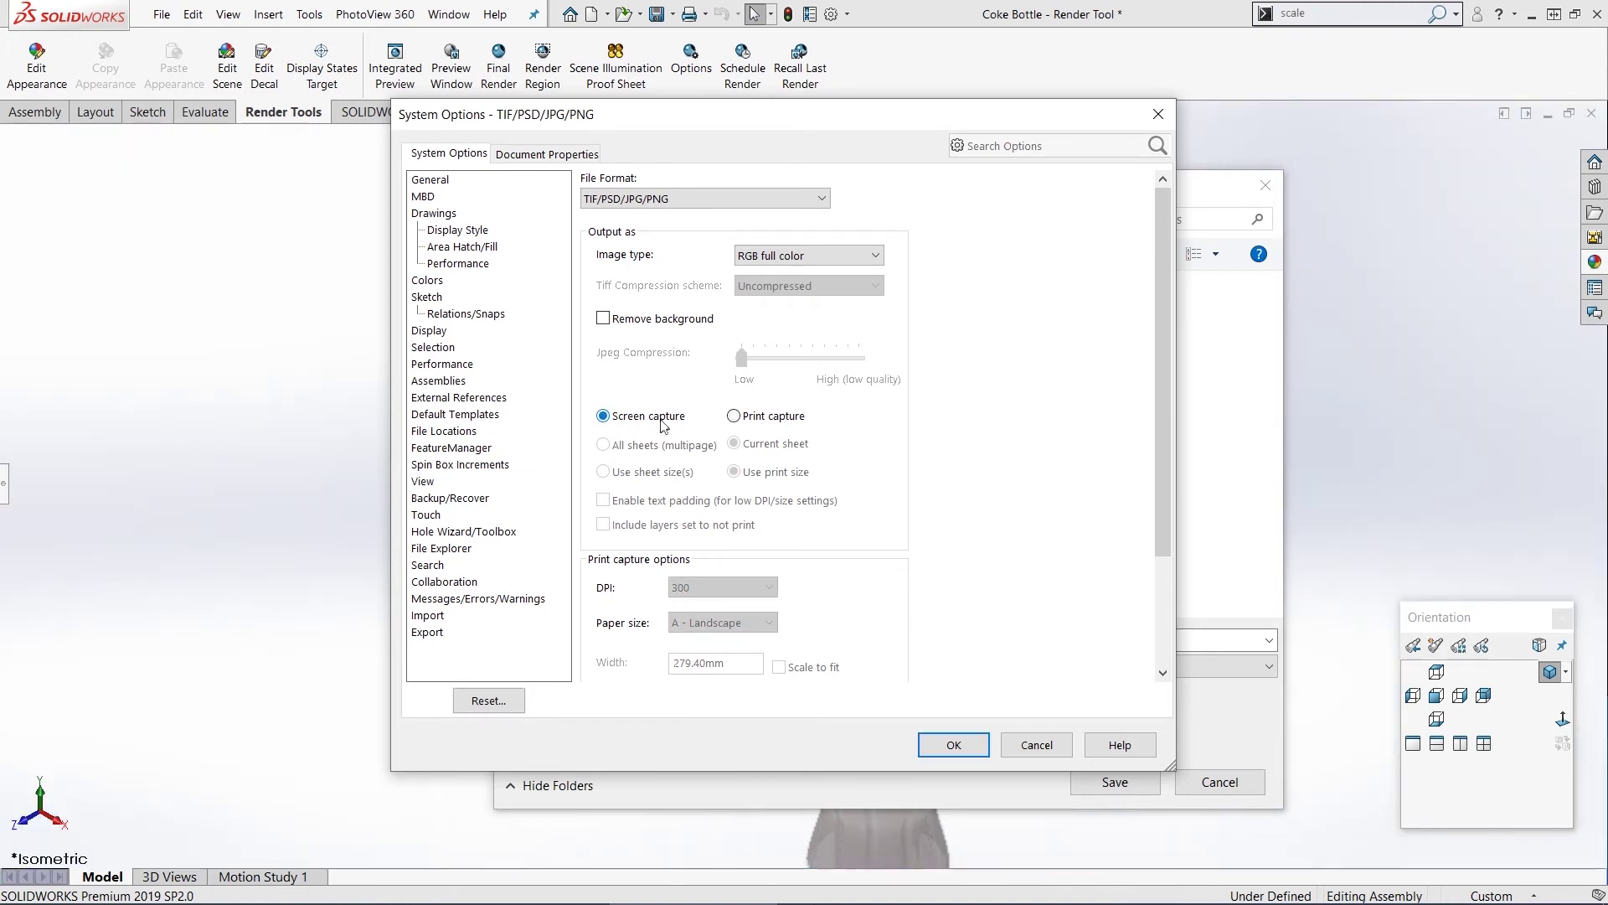
left_click(749, 421)
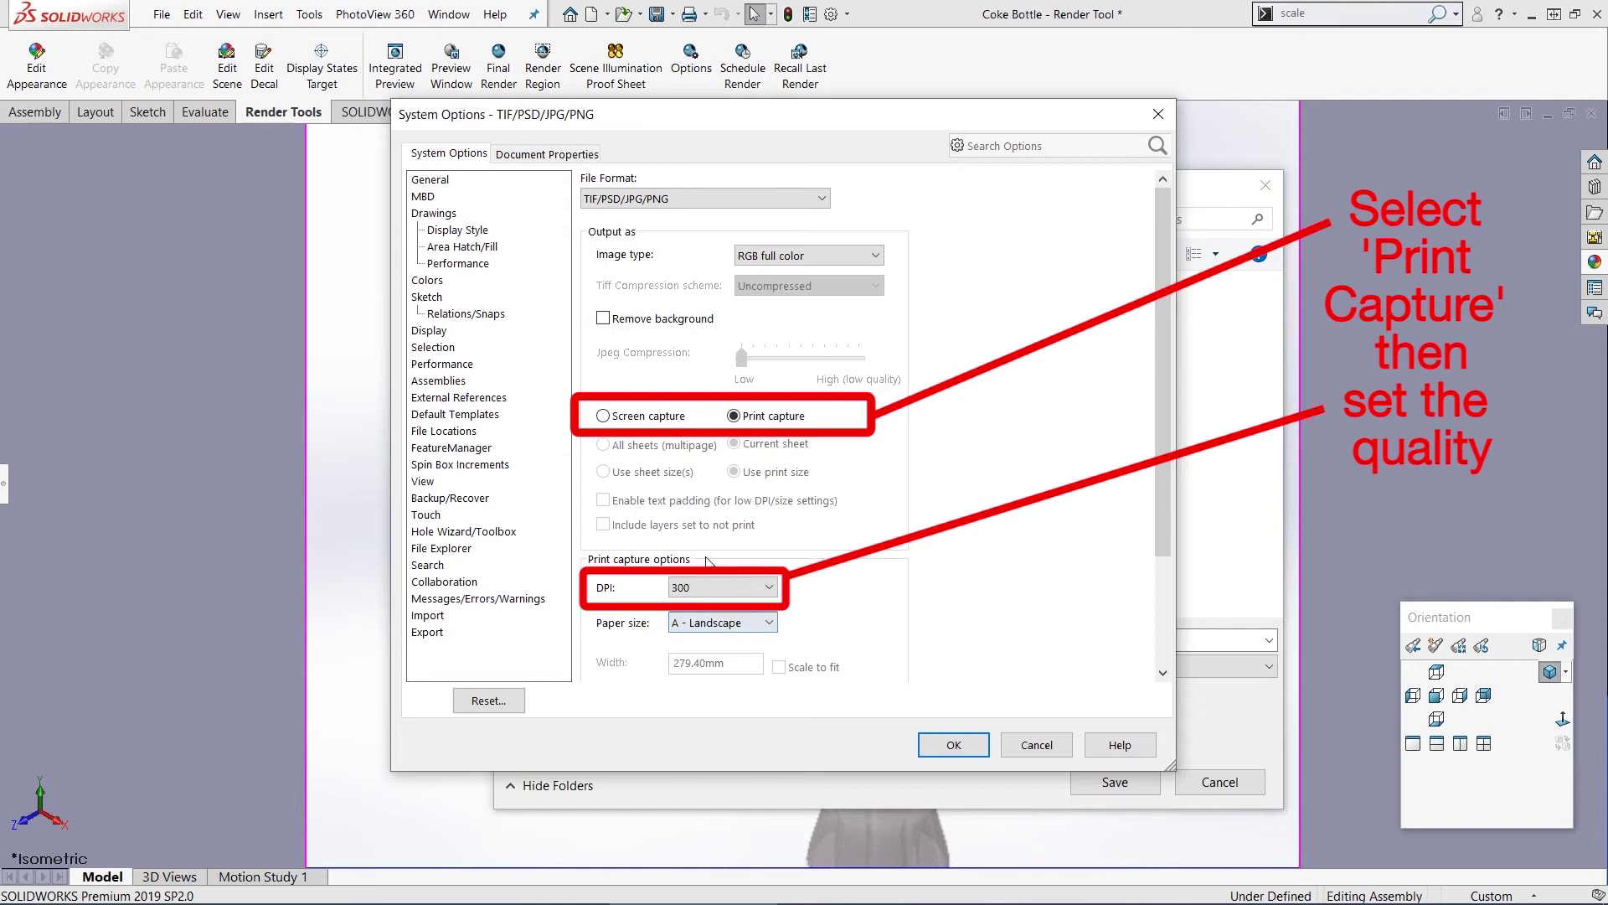
left_click(725, 588)
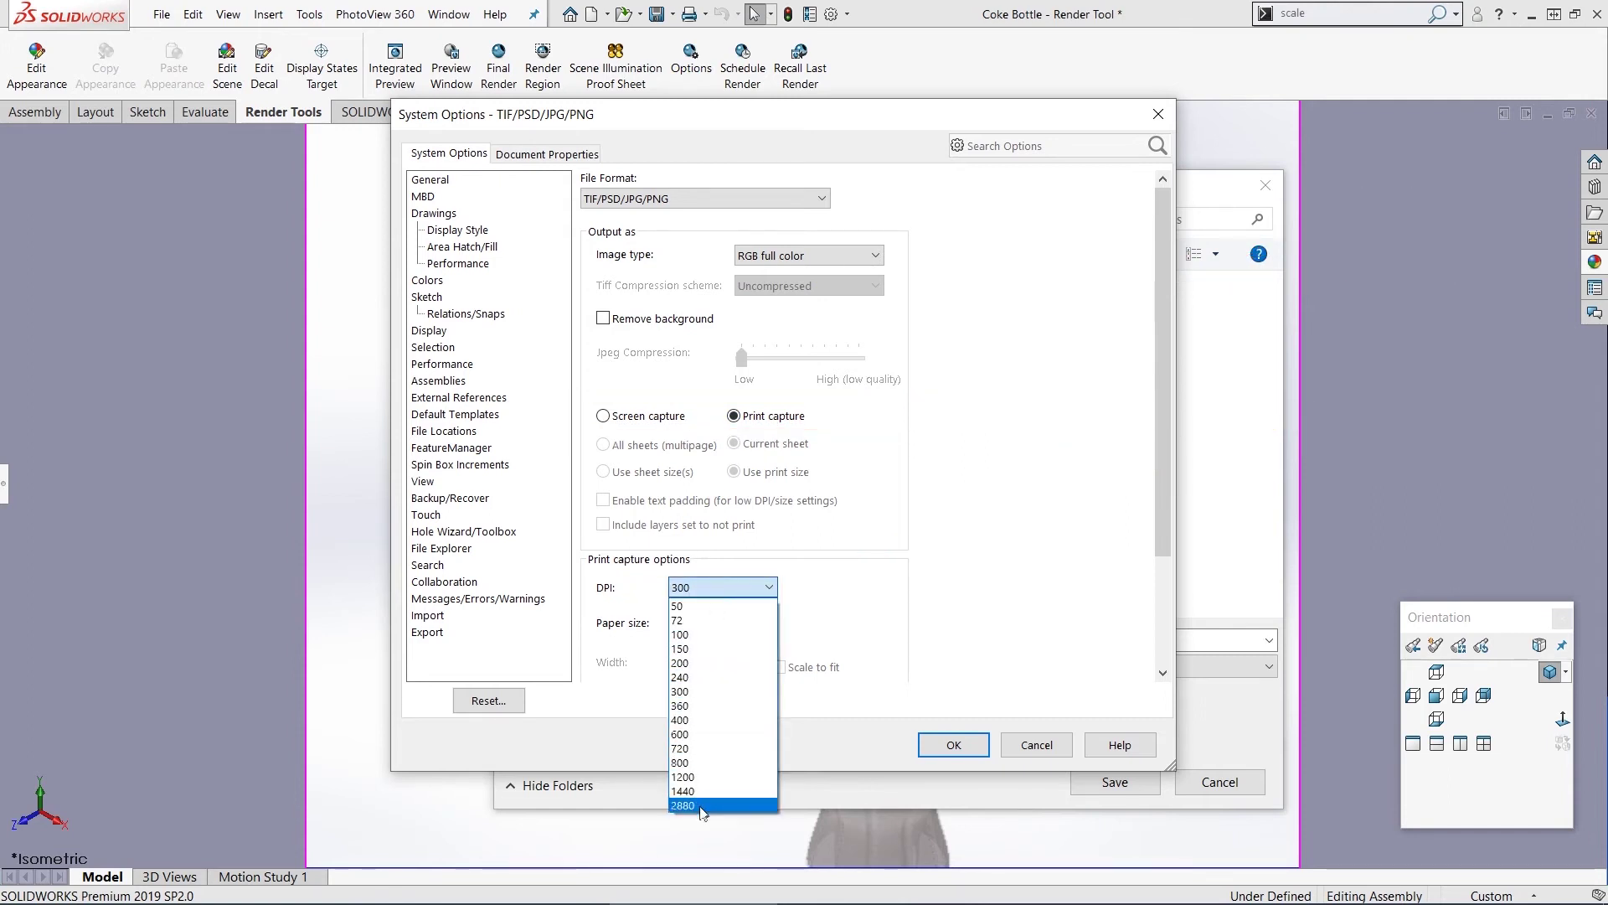
left_click(704, 691)
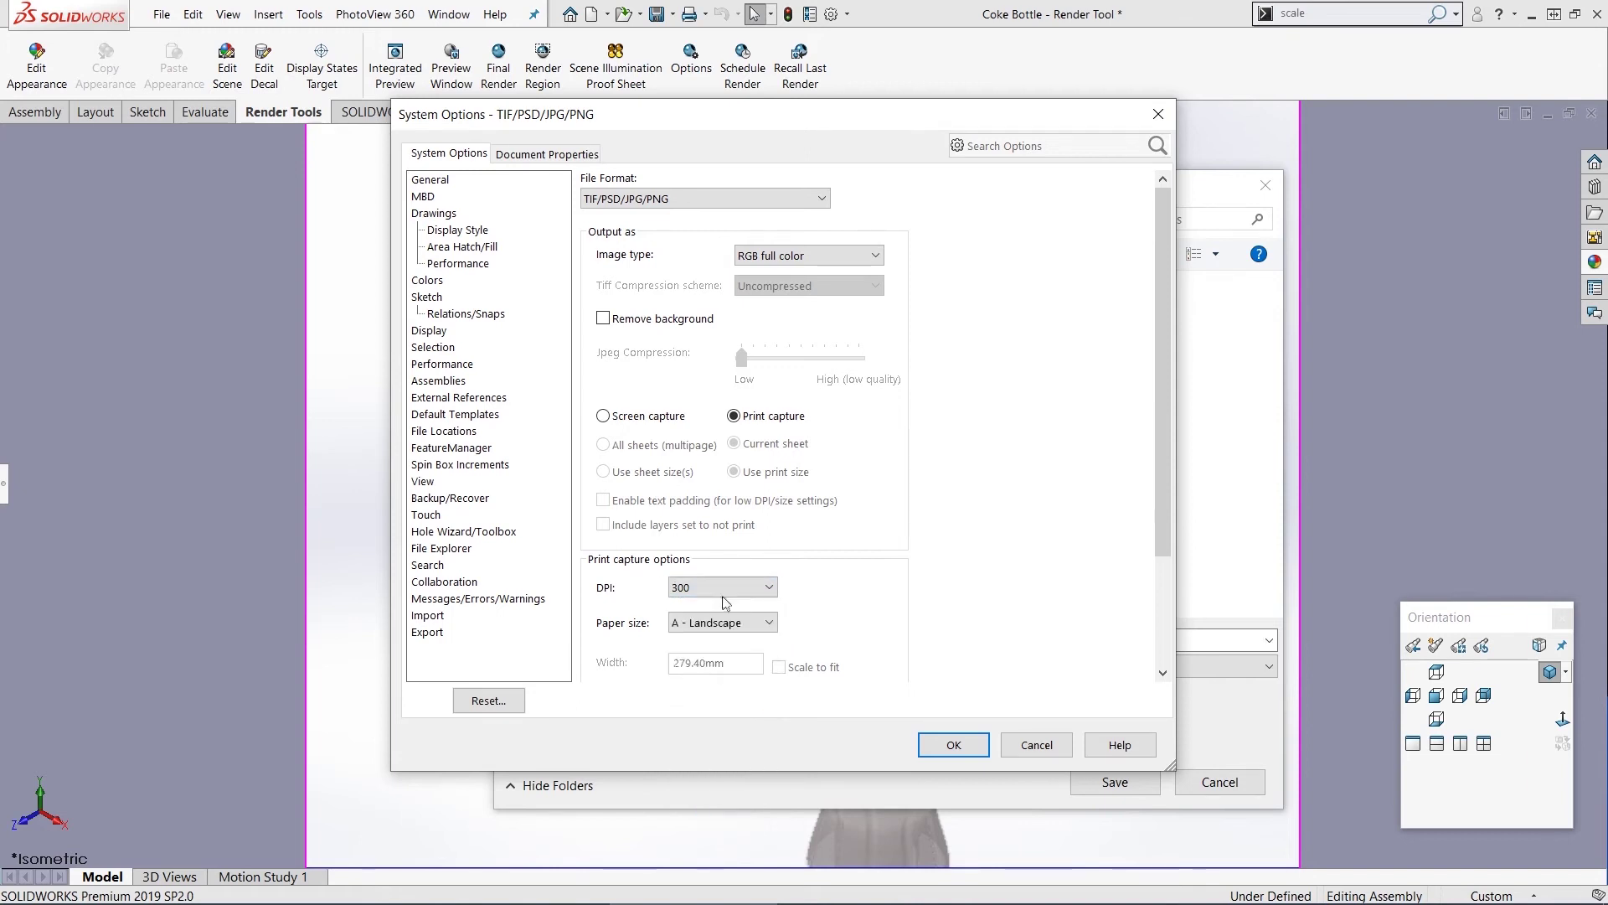
left_click(955, 745)
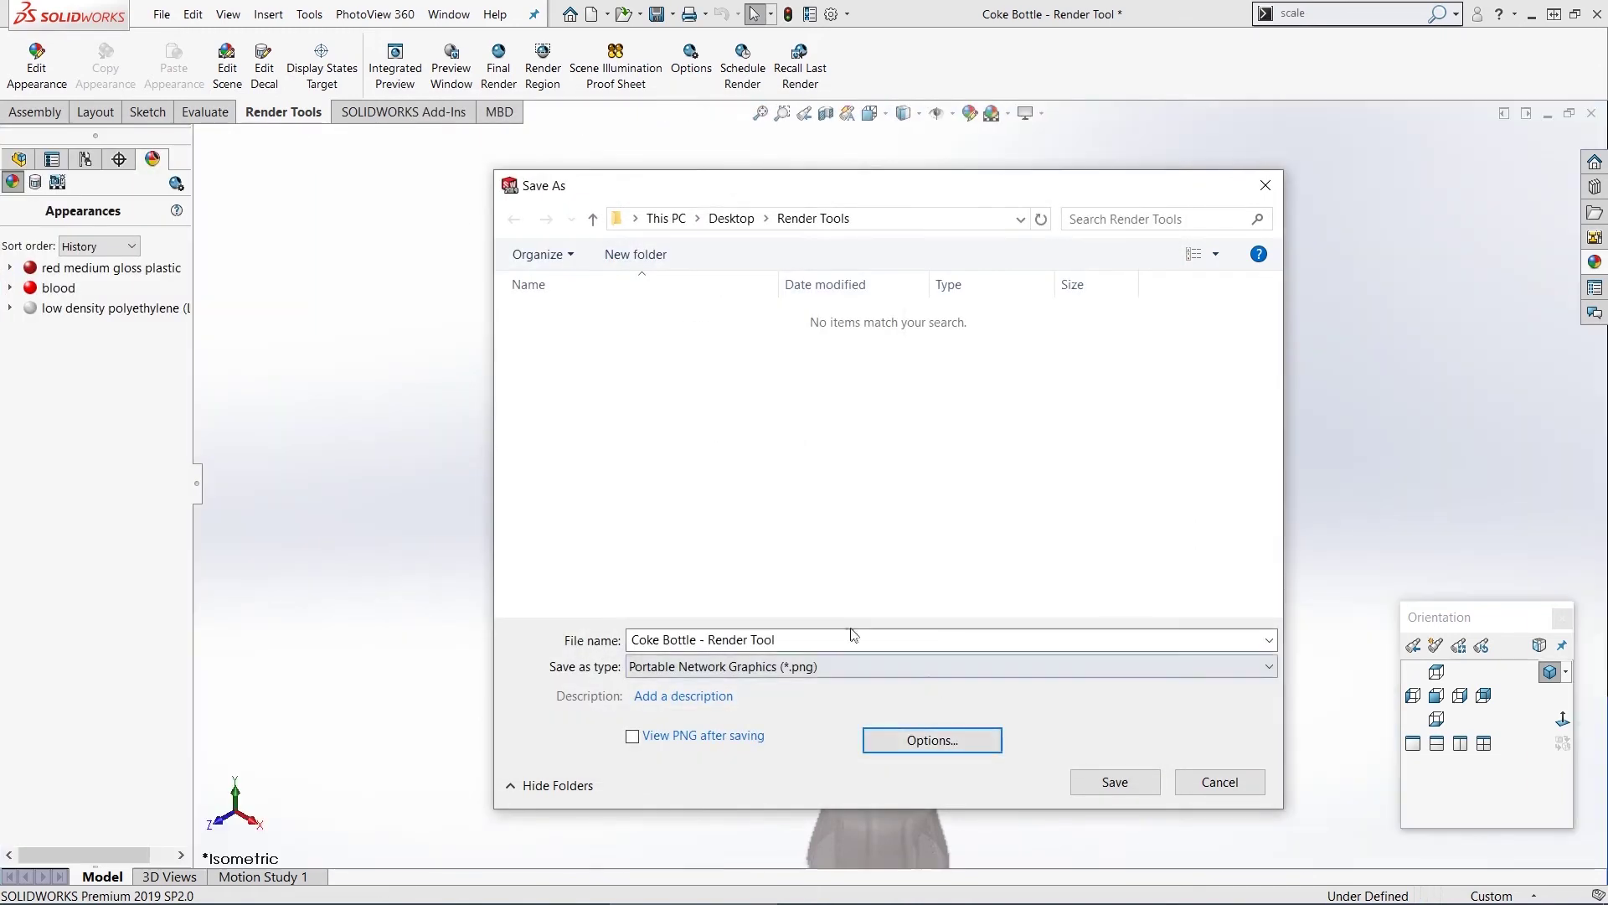
Save the PNG image as Coke Bottle - Render Tool in the Render Tools folder and inspect the saved picture.
left_click(822, 640)
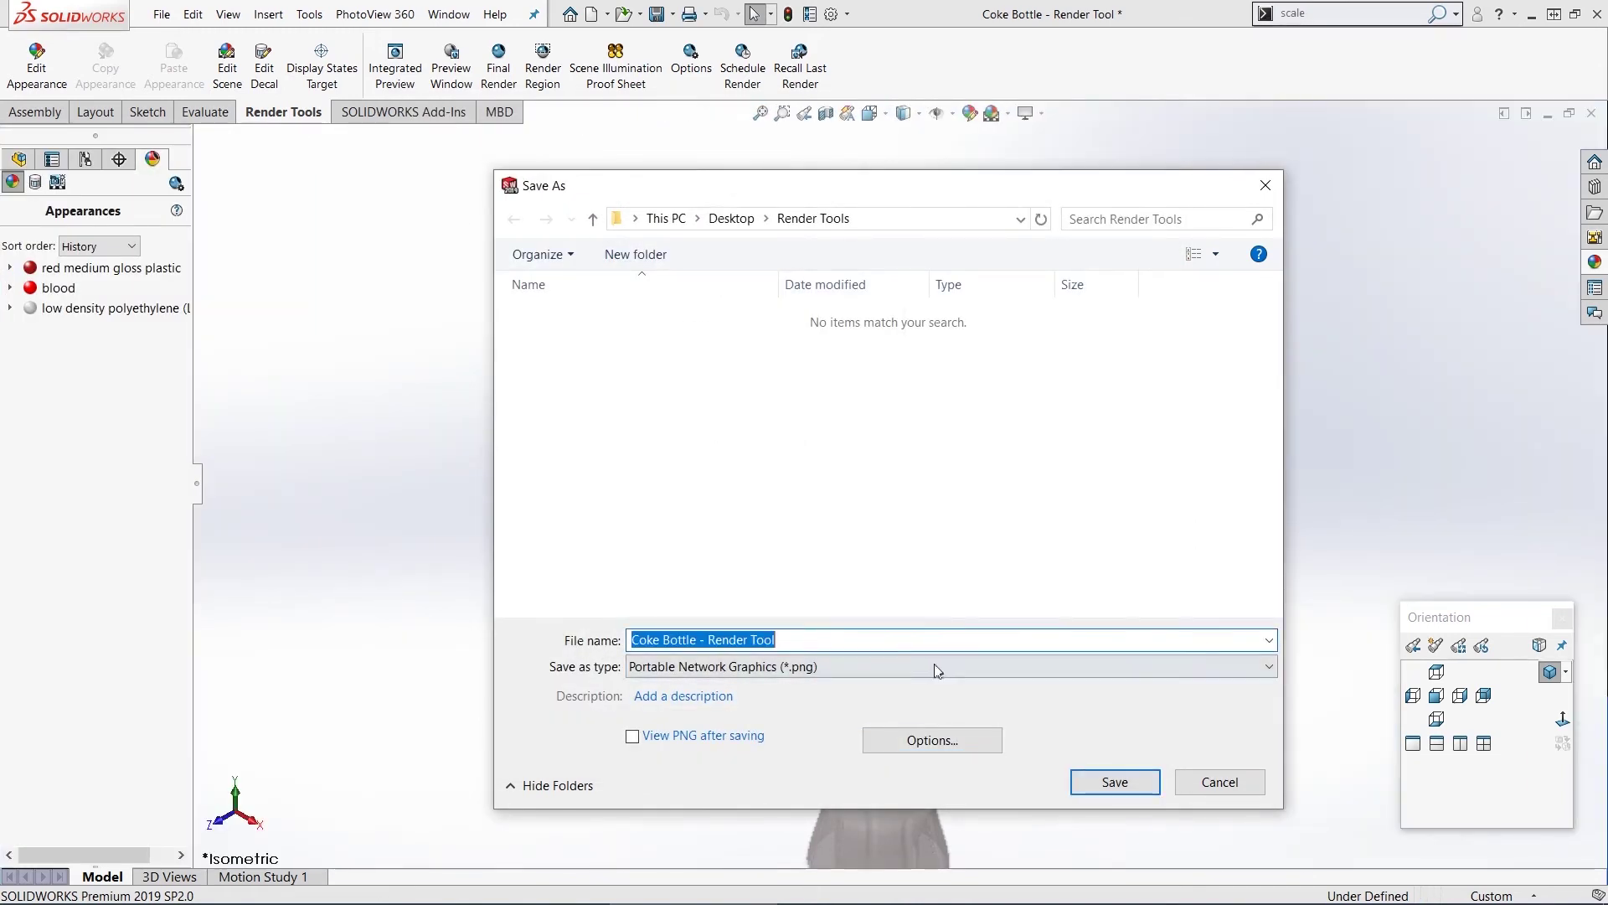
left_click(1115, 781)
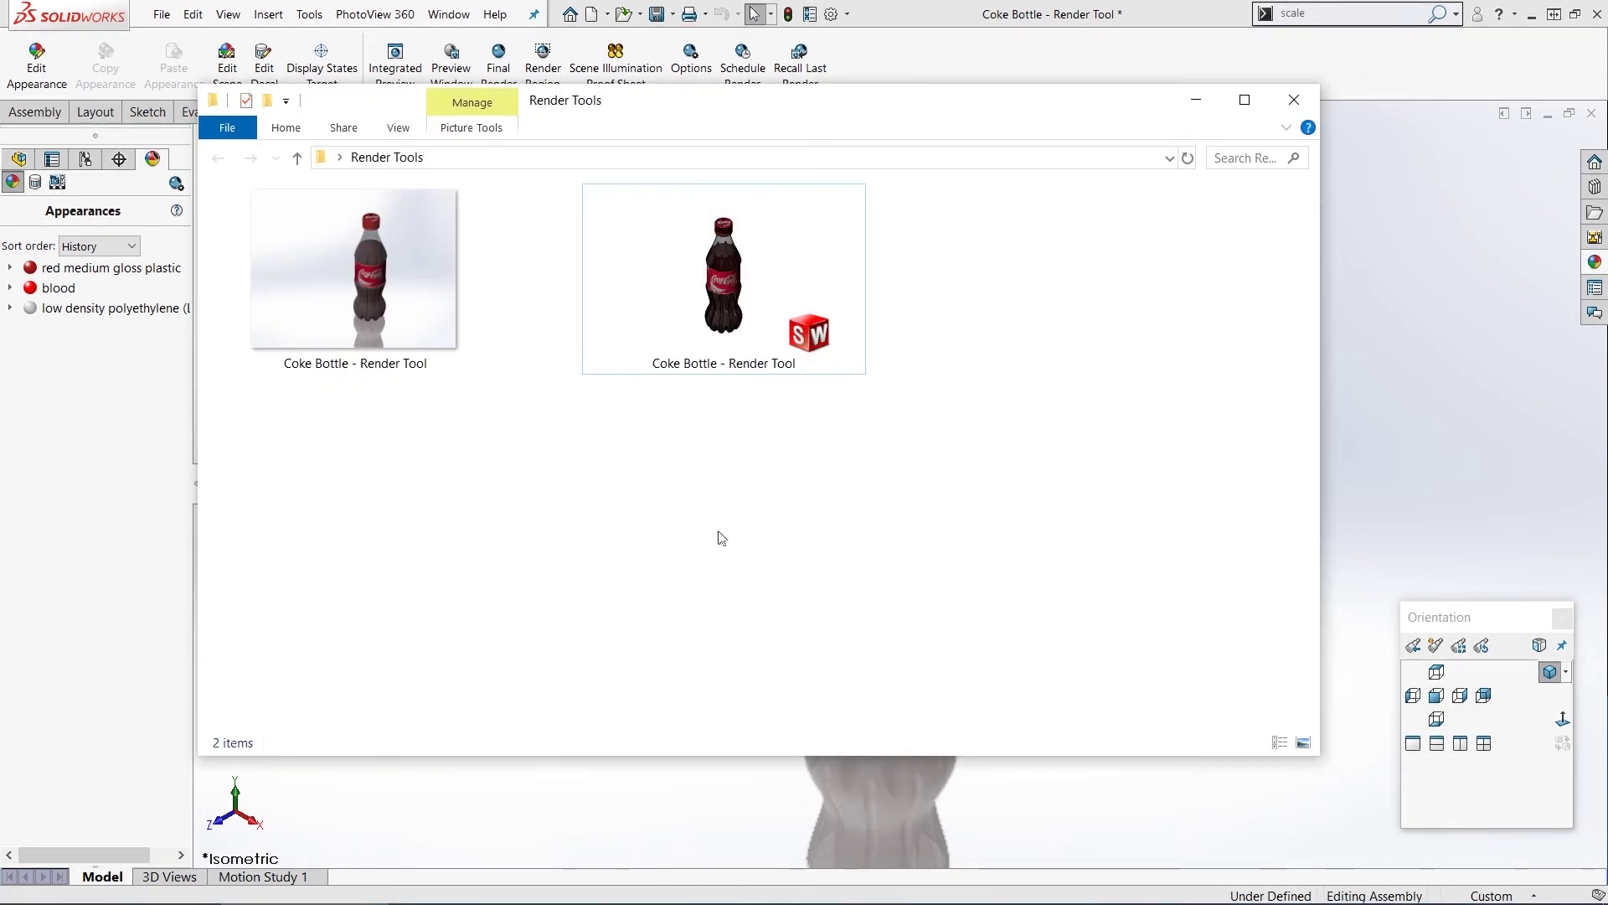
left_click(387, 298)
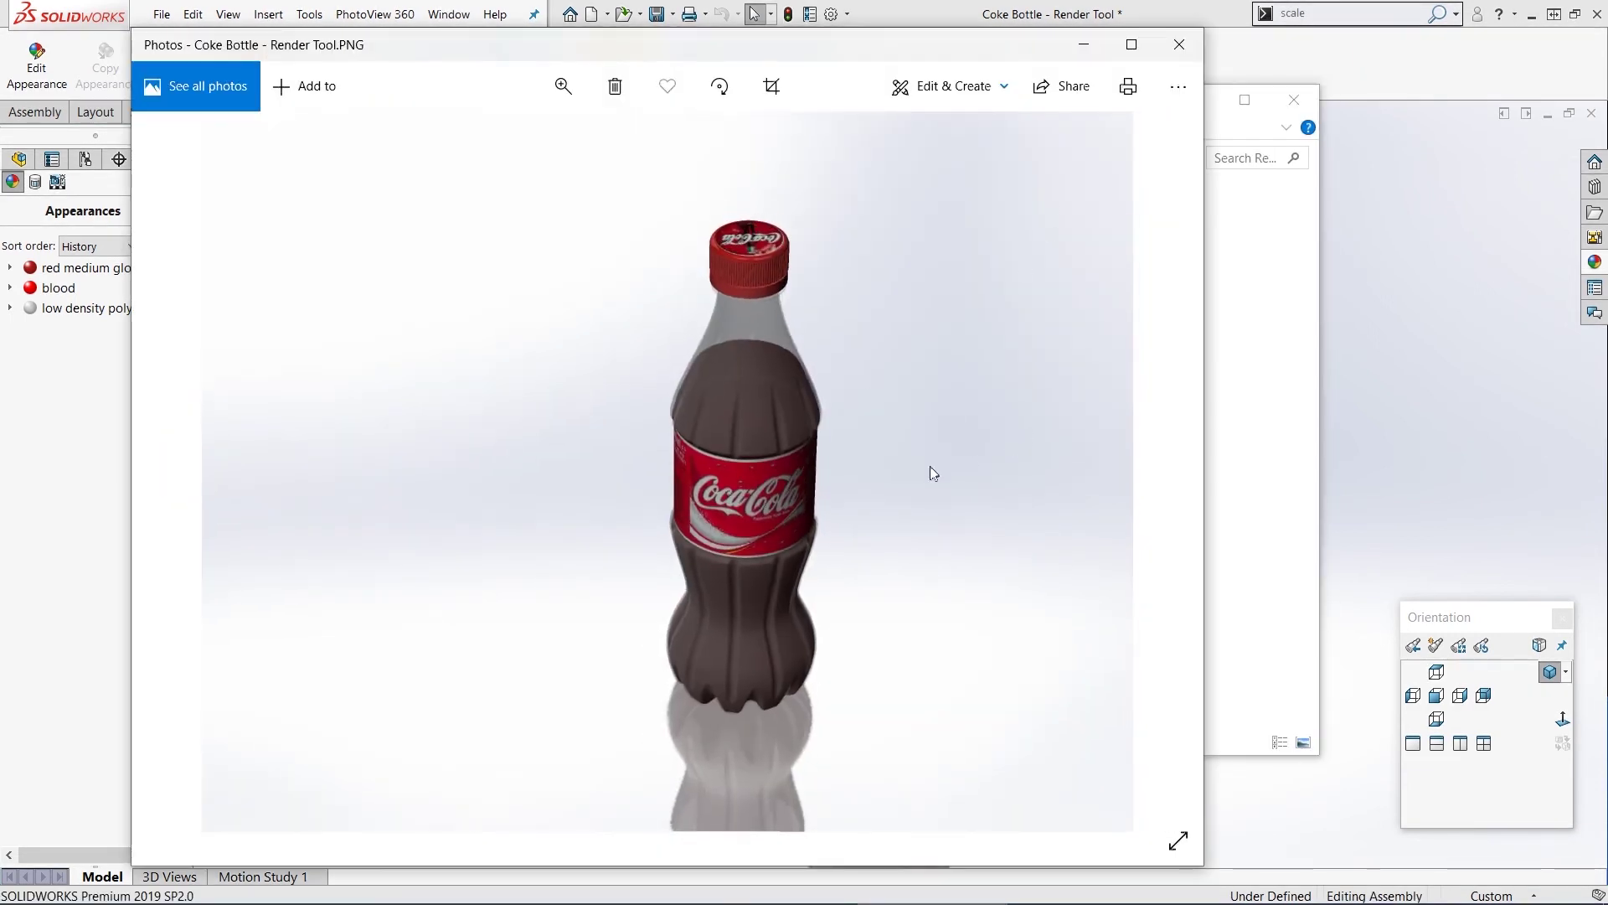
scroll(752, 536, "up", 3)
scroll(696, 499, "down", 3)
left_click(1190, 48)
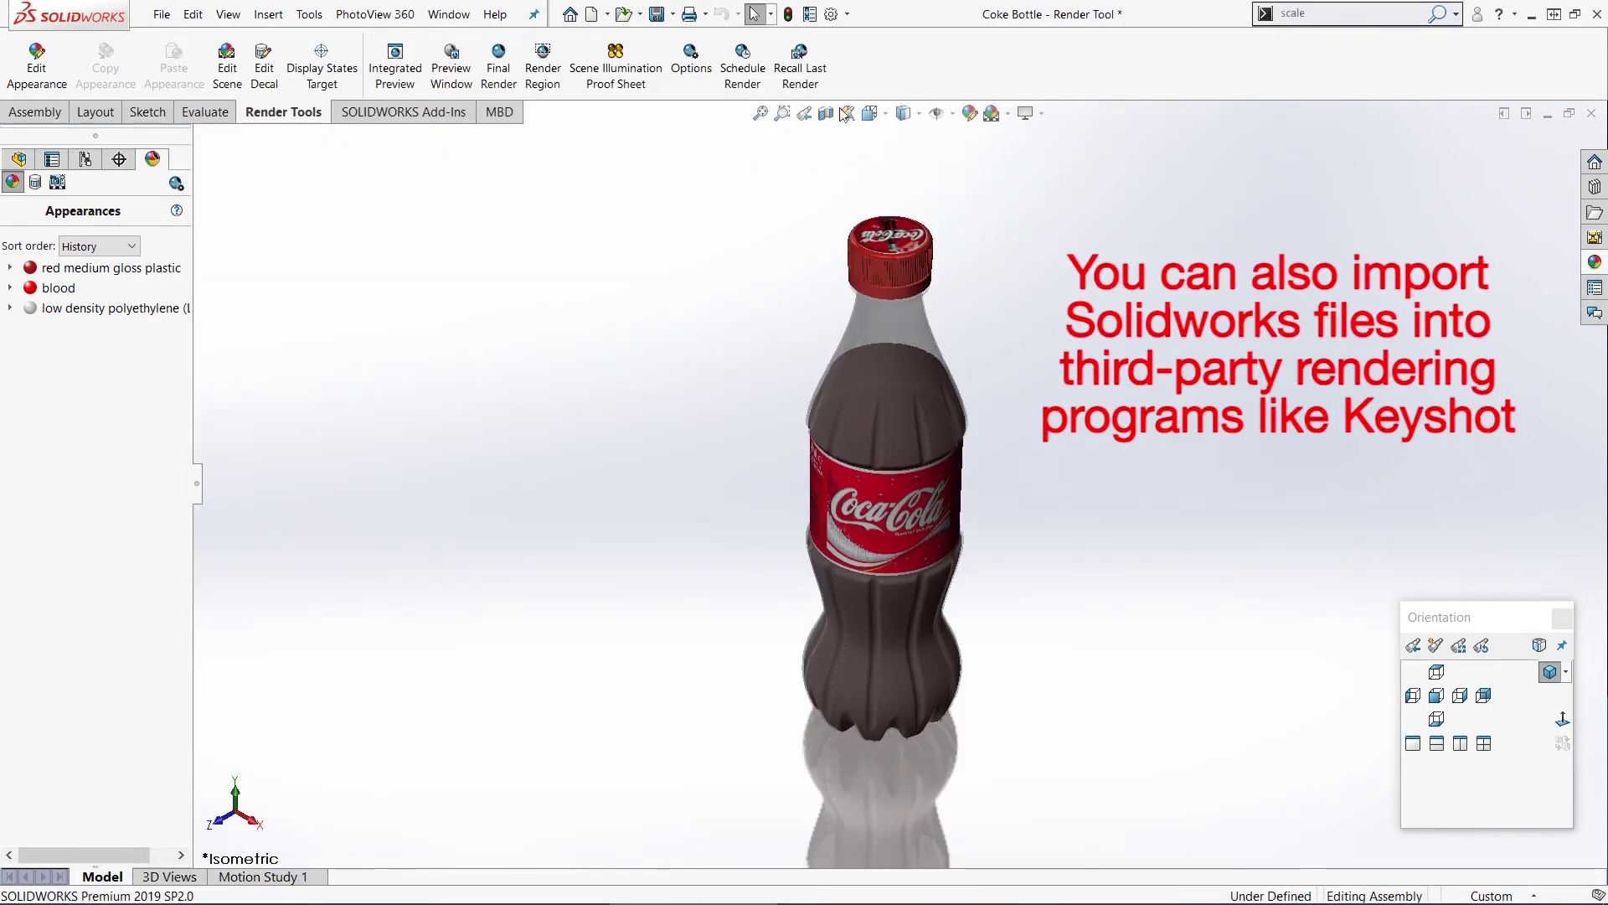
Save the Coke bottle assembly under its existing file name.
left_click(162, 17)
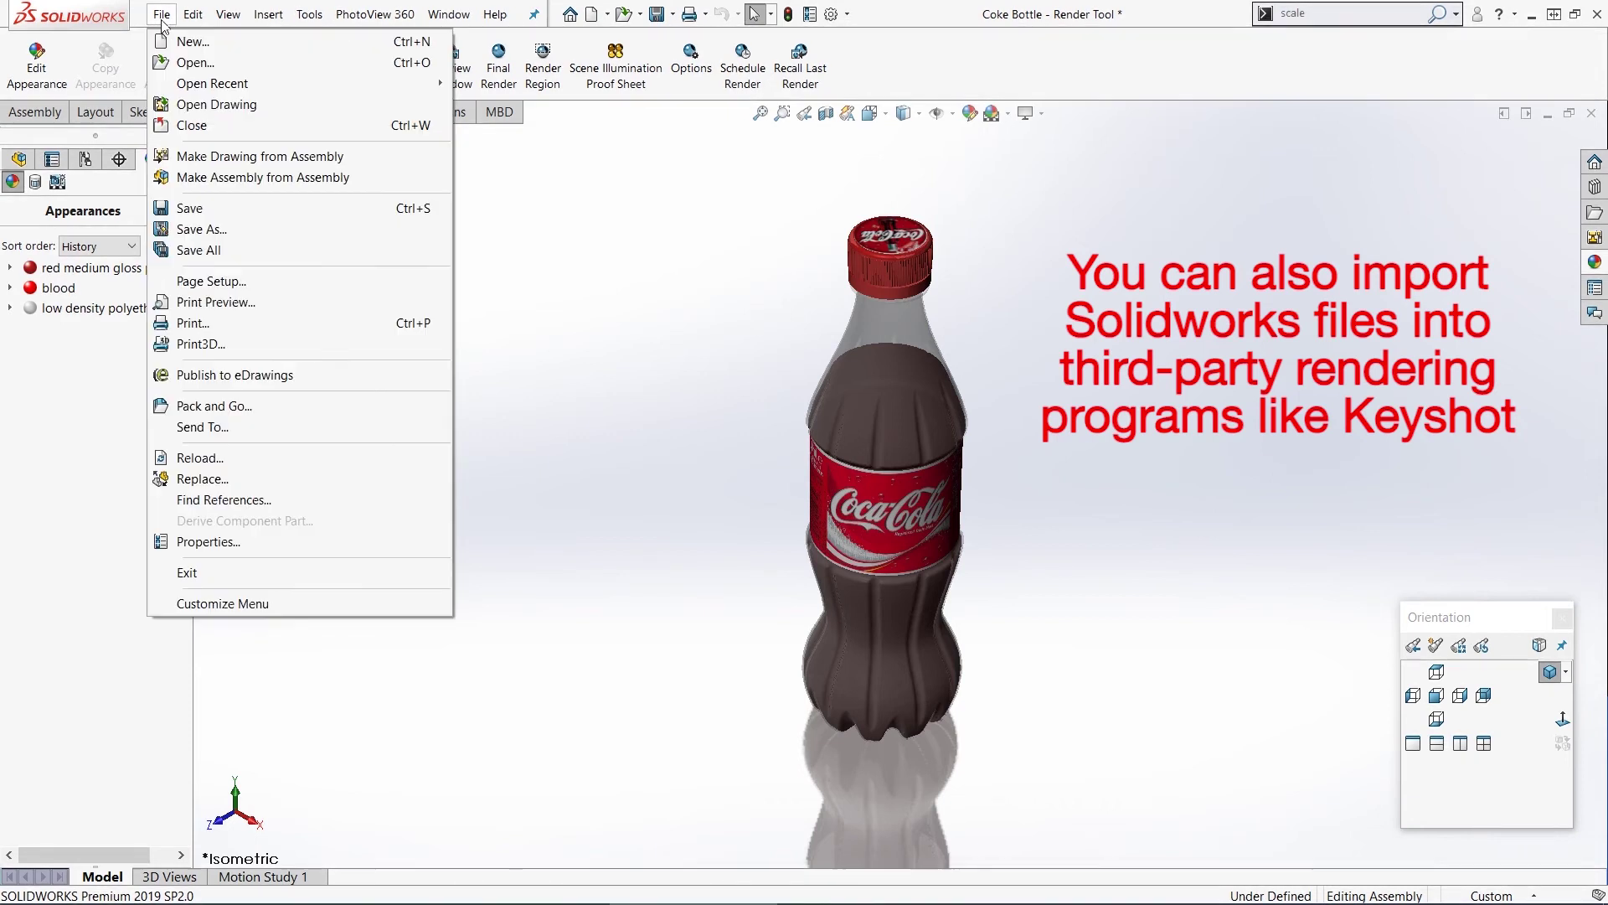
left_click(186, 208)
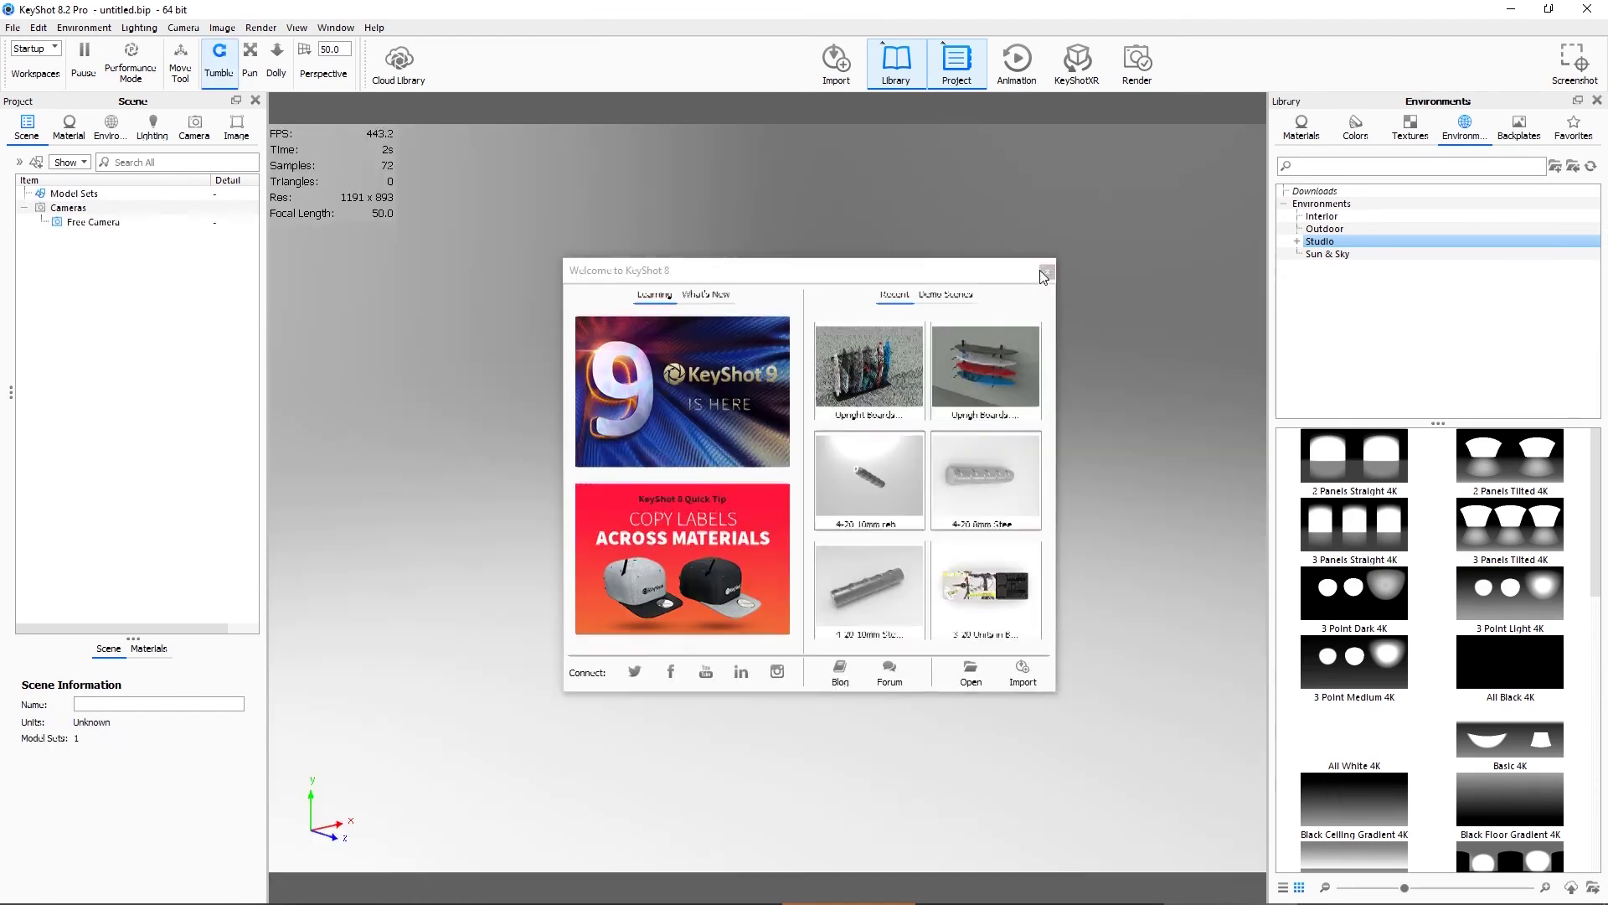
Switch to KeyShot and import Coke Bottle - Render Tool.SLDASM from the Render Tools folder into the empty scene, with the window maximized.
left_click(1046, 273)
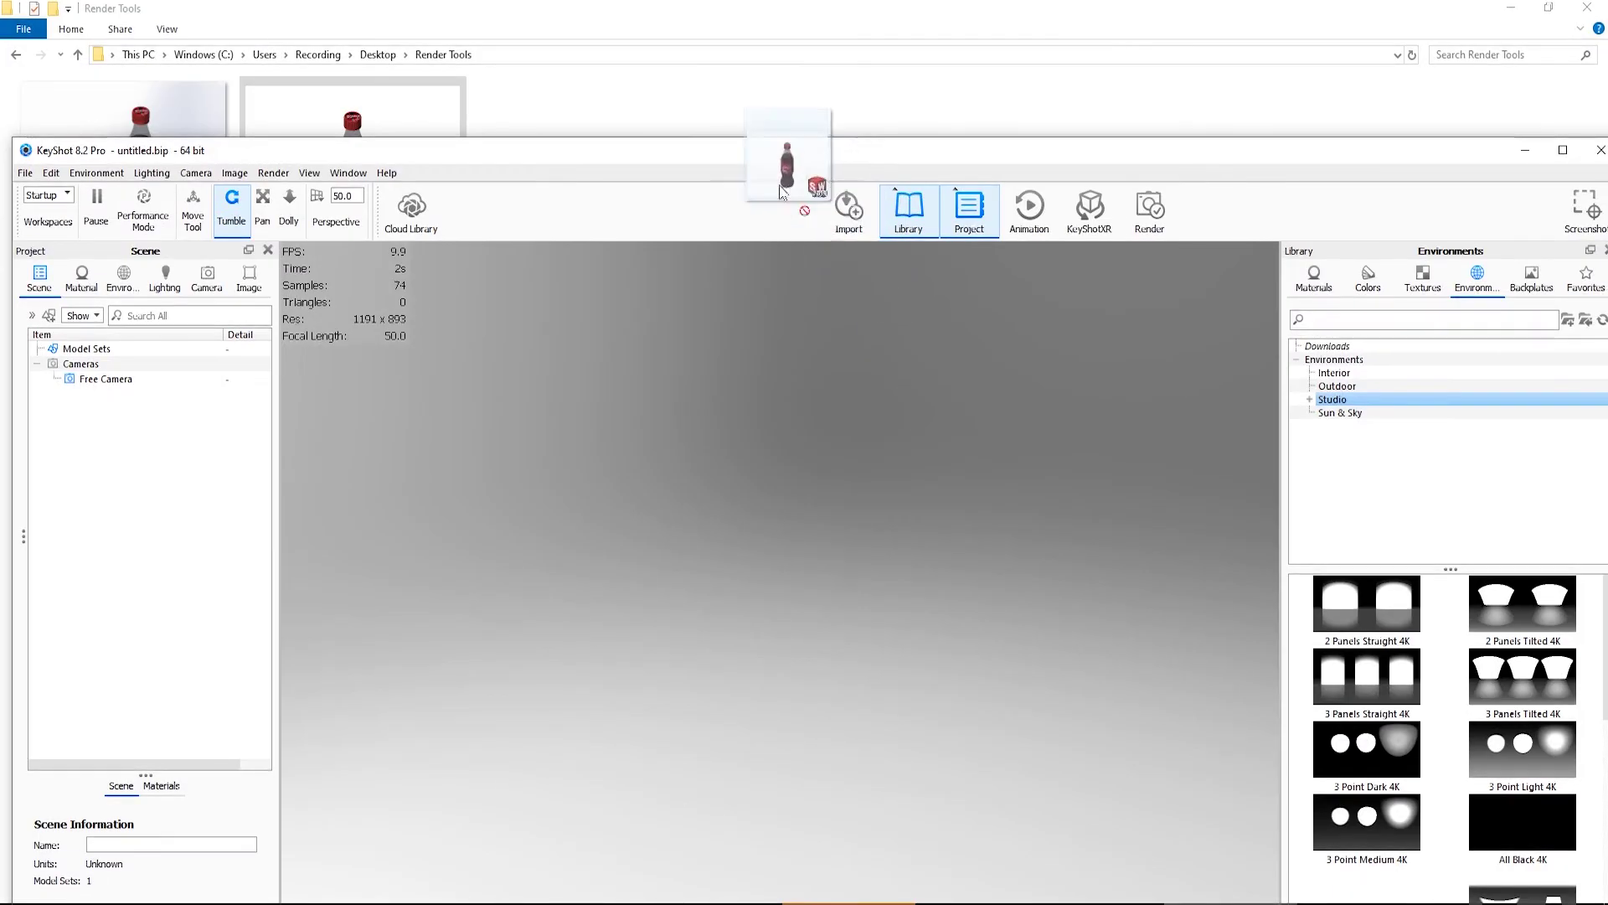
left_click_drag(804, 172, 678, 395)
left_click(891, 610)
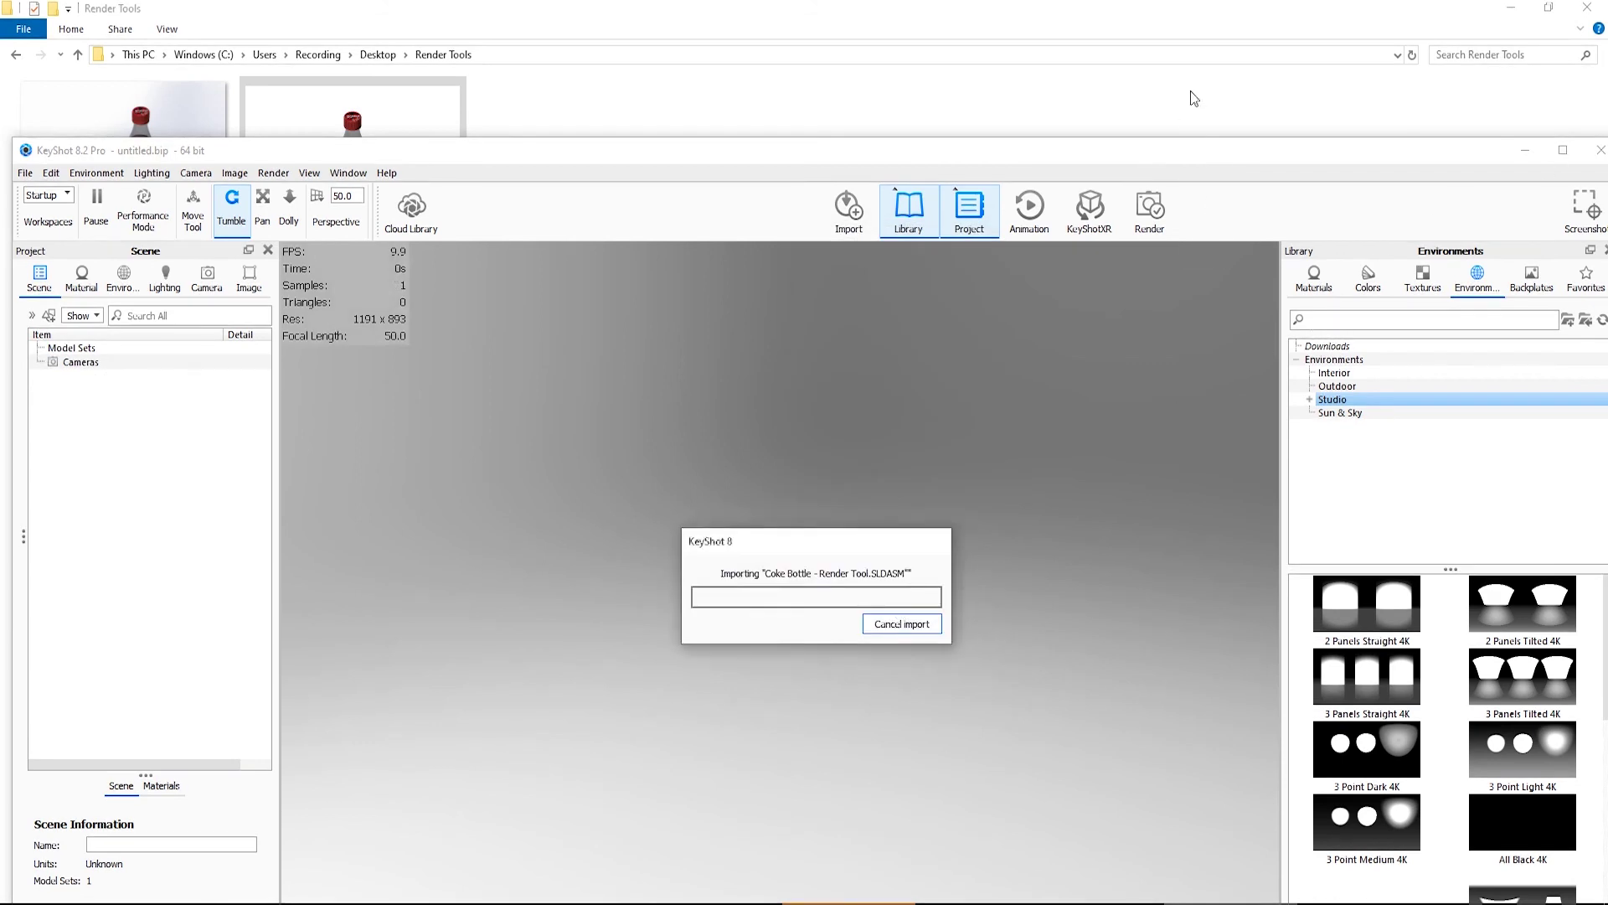
left_click(1563, 150)
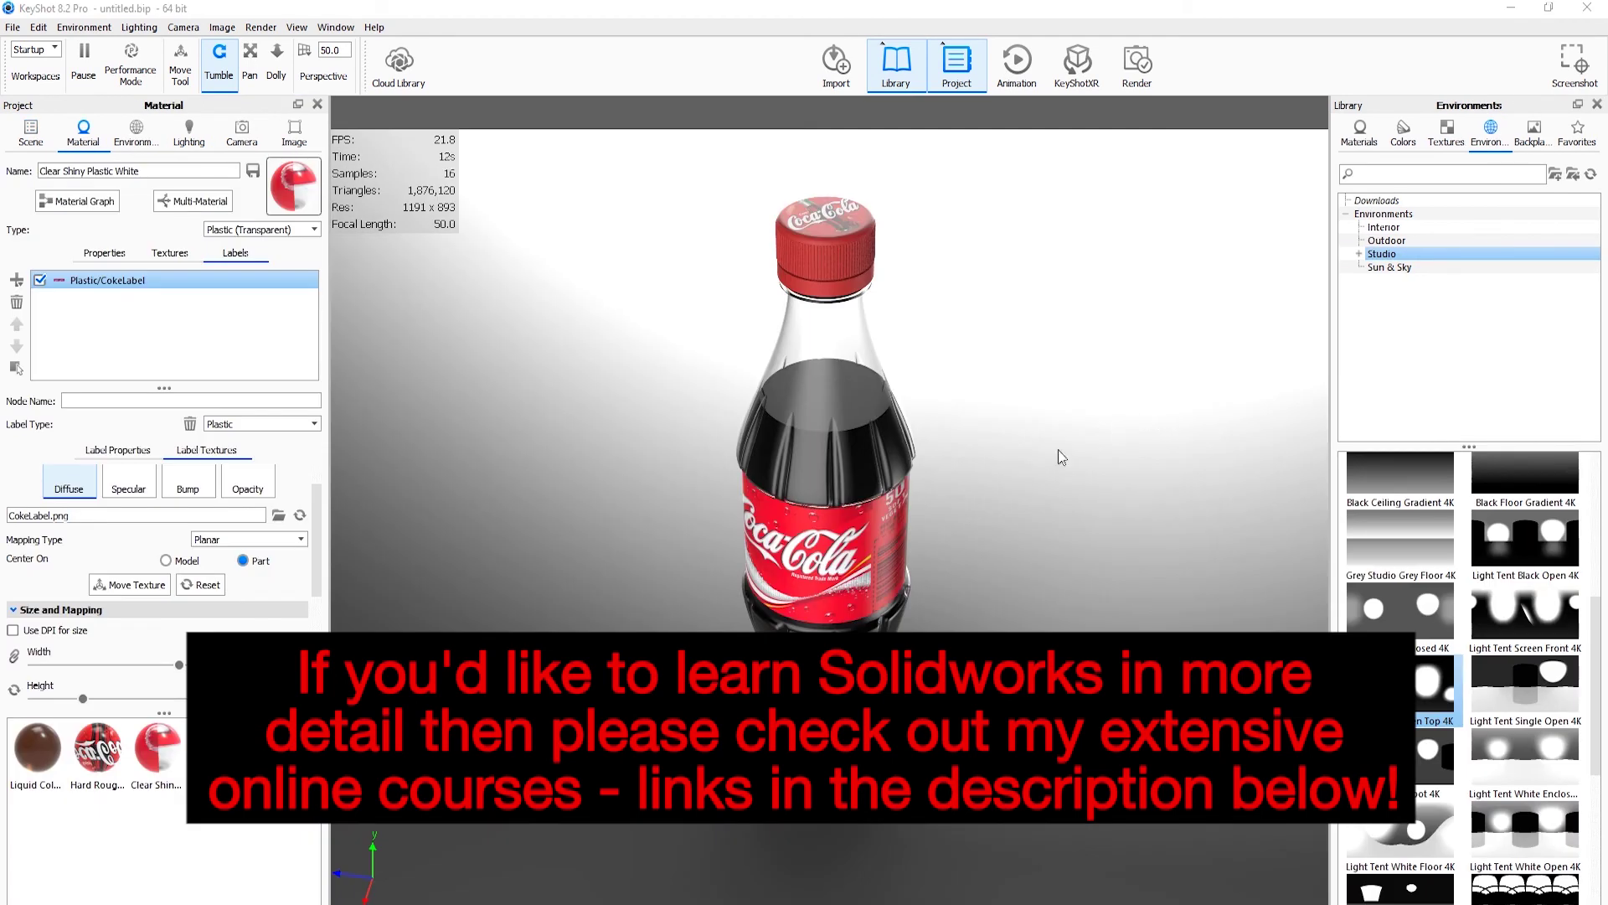
Render the bottle with a maximum time of 2 minutes 0 seconds and reposition the render output window to show the image.
left_click_drag(1034, 459, 1002, 499)
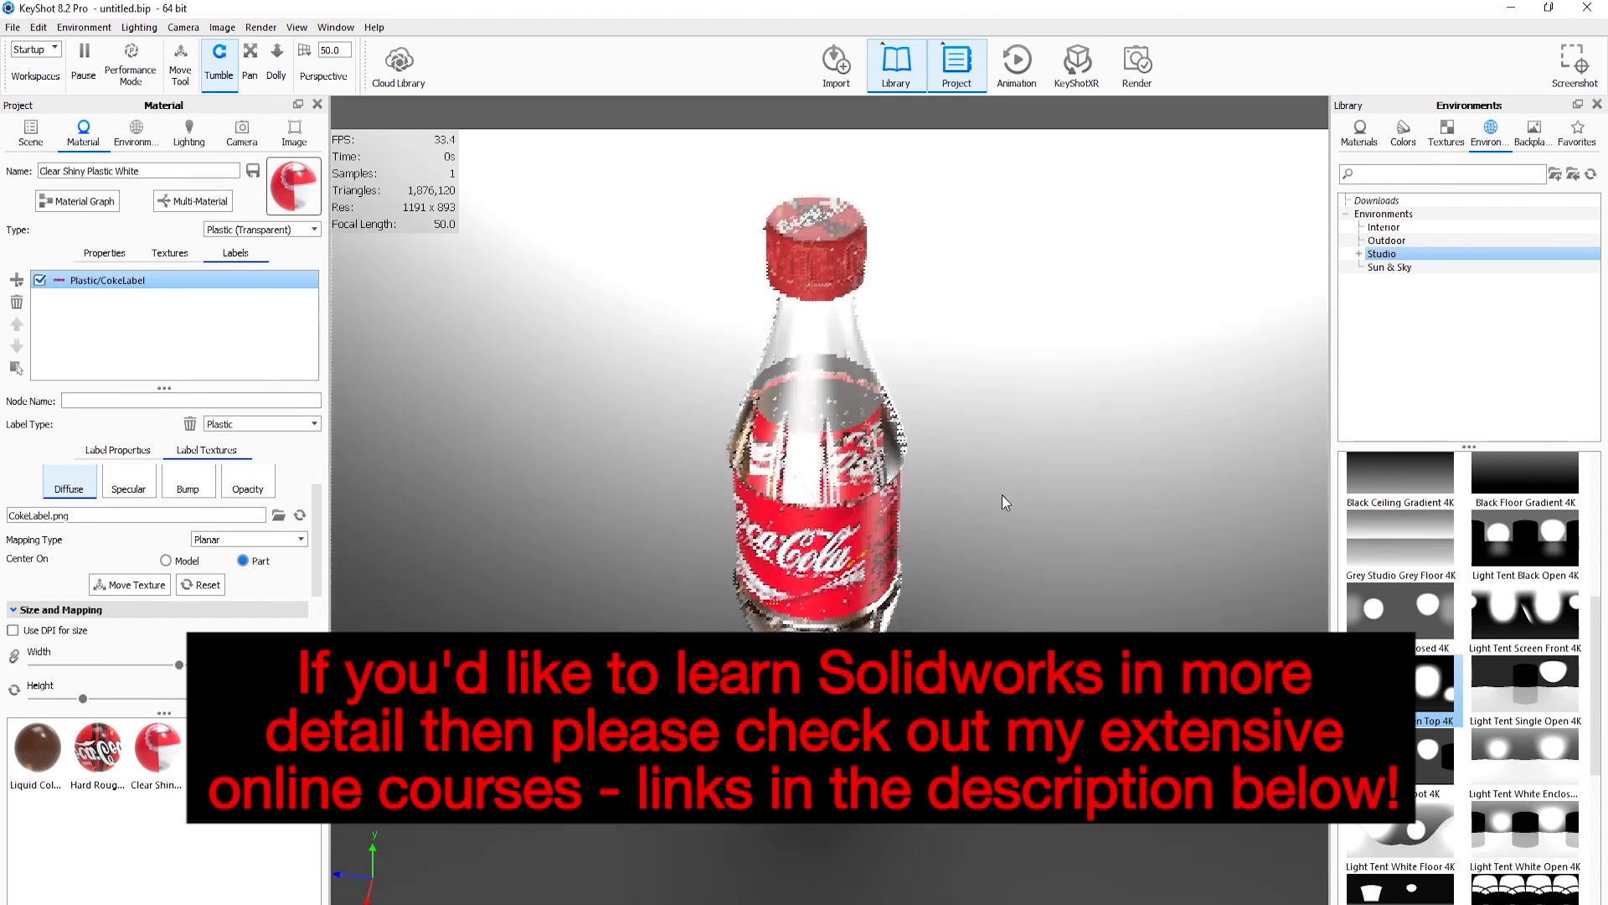
left_click(261, 27)
left_click(312, 168)
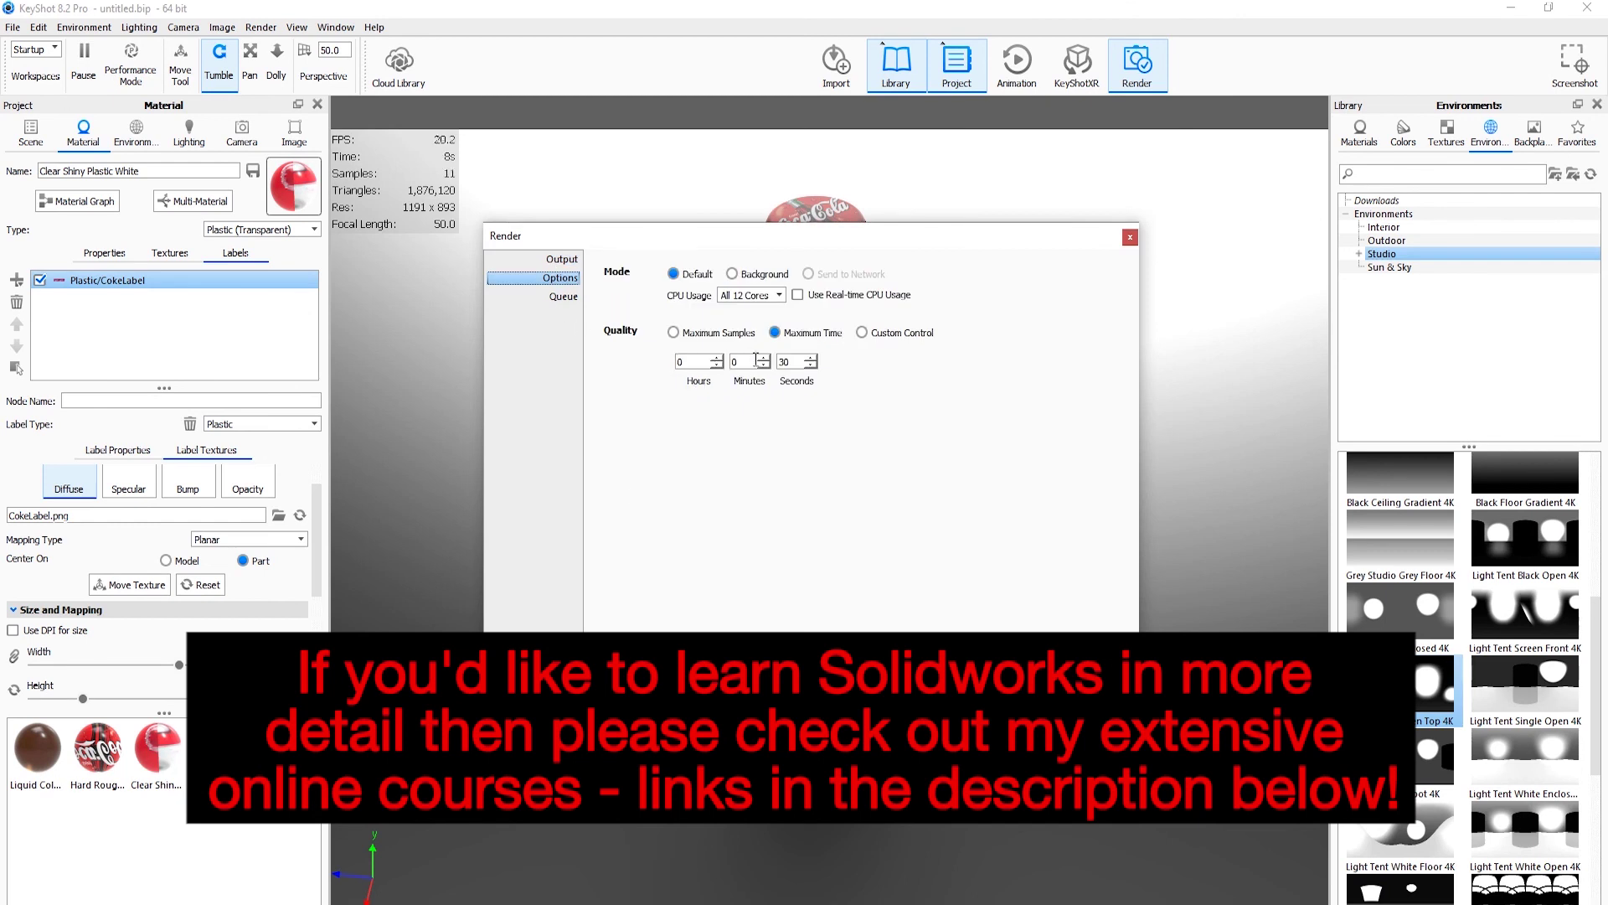
double_click(756, 359)
type("2")
key("Tab")
type("0")
left_click(1089, 808)
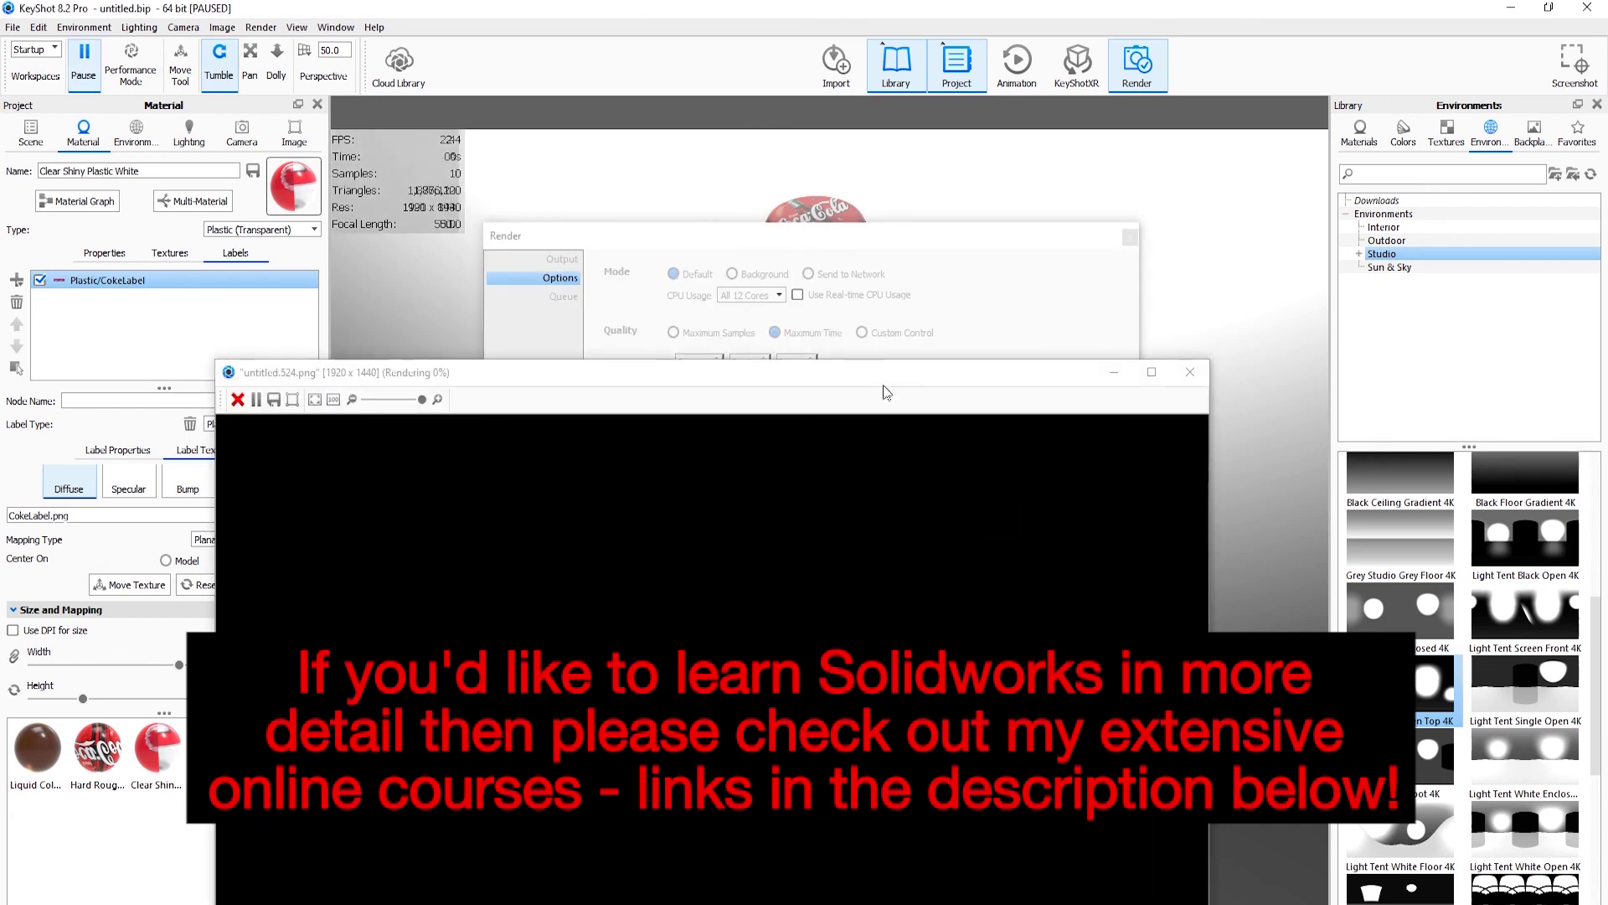
left_click_drag(825, 378, 922, 67)
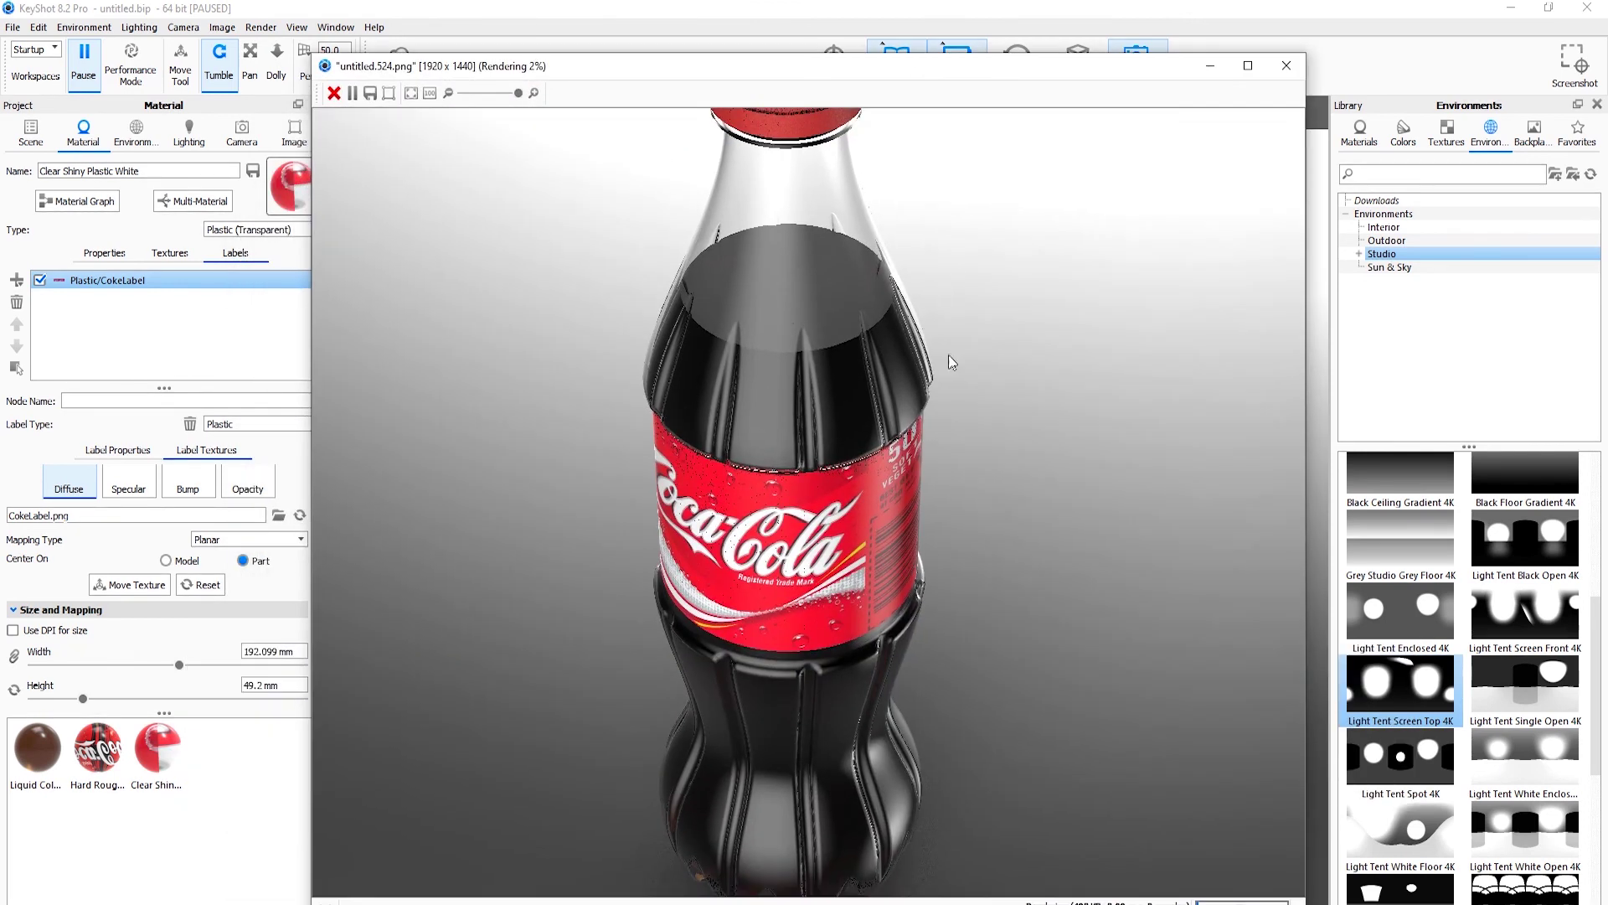